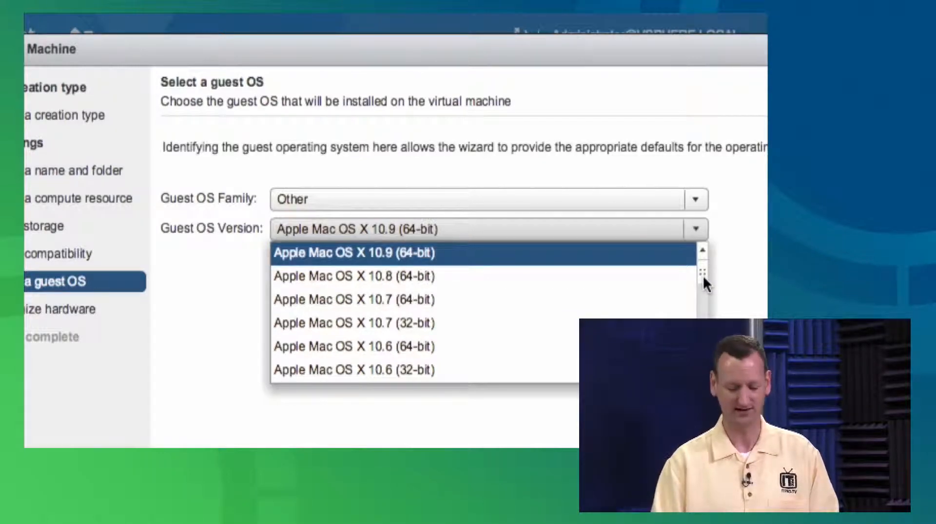
Browse the guest OS versions offered for the Other family without choosing one
drag(702, 276, 701, 301)
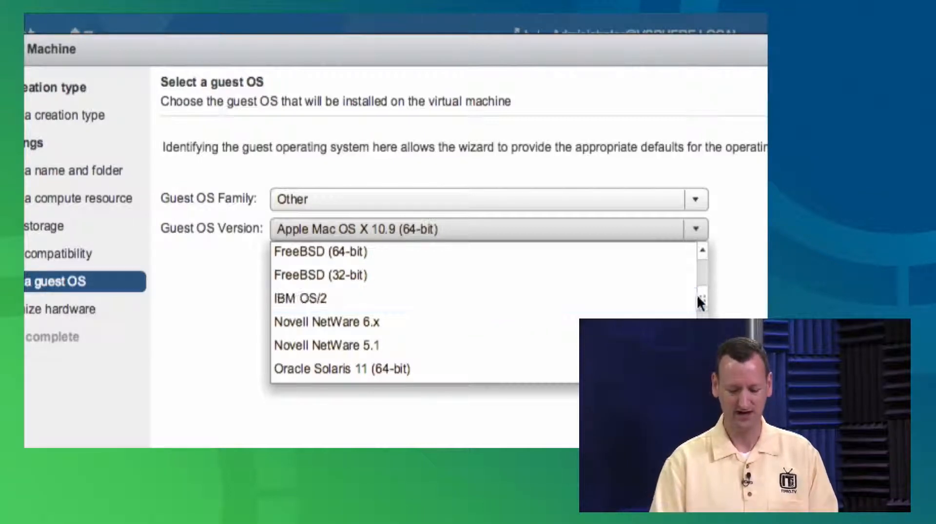
drag(698, 294, 702, 344)
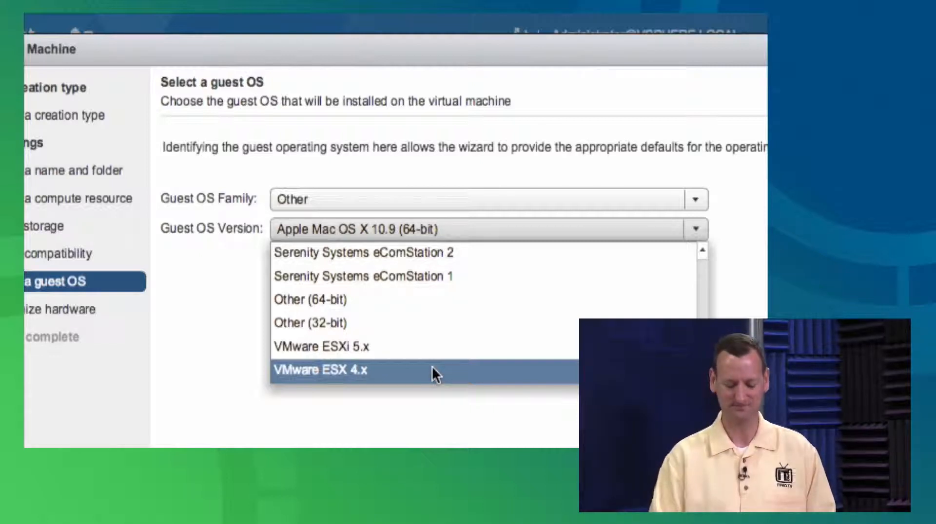
click(727, 264)
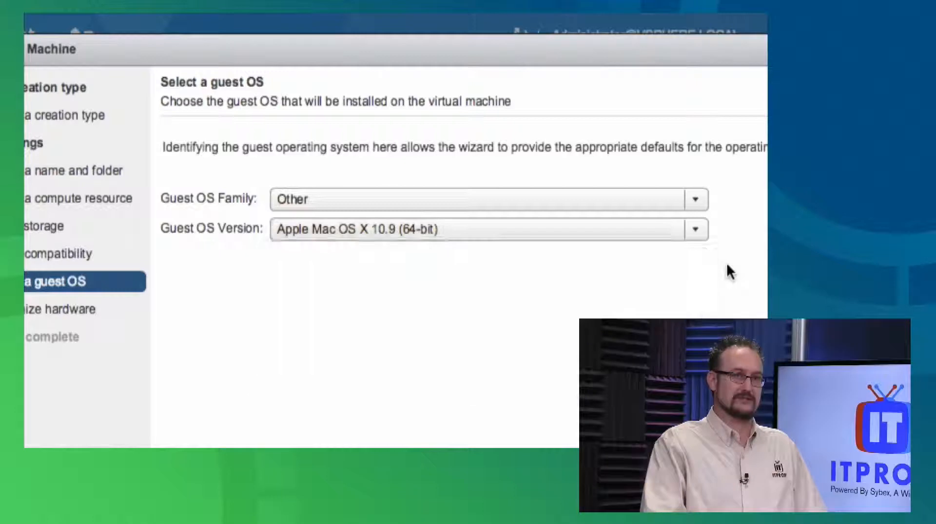
Set the guest OS family to Linux and the version to Debian GNU/Linux 7 (64-bit), and continue to hardware customization
click(696, 209)
click(622, 246)
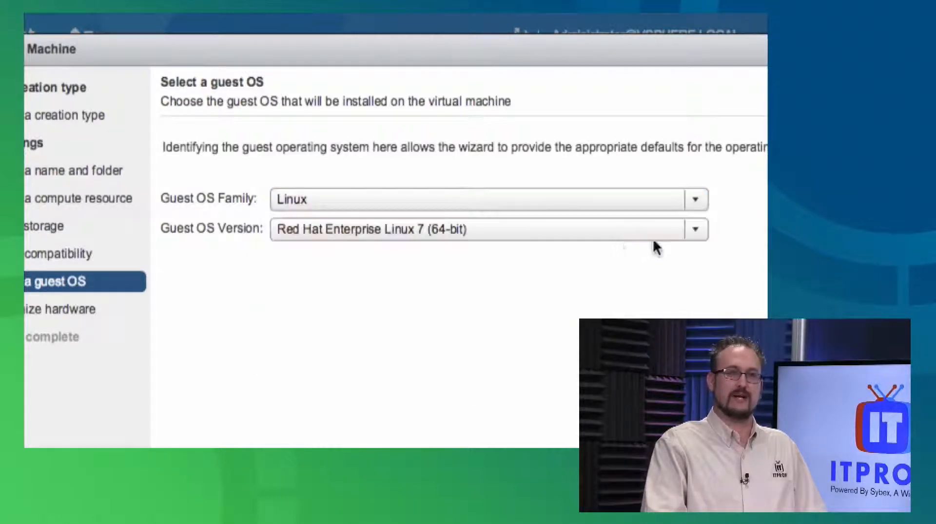
click(696, 230)
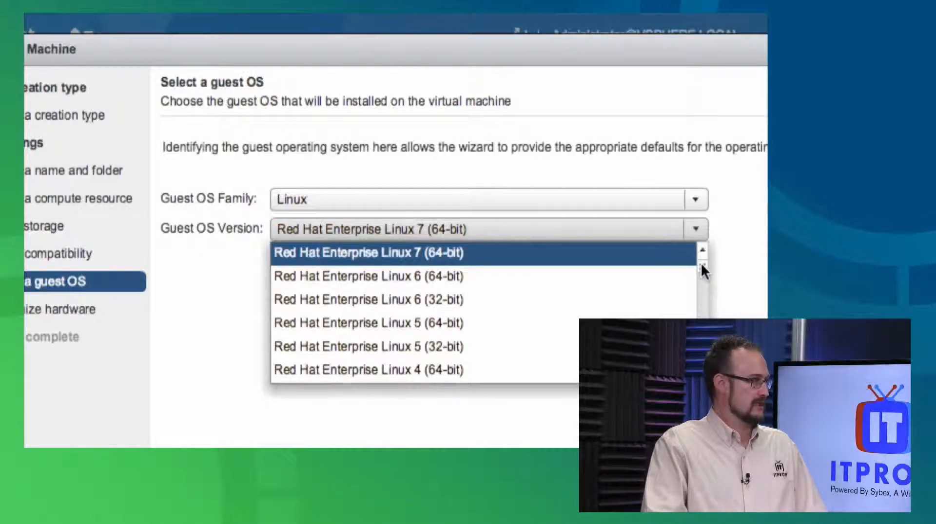
drag(701, 262, 705, 312)
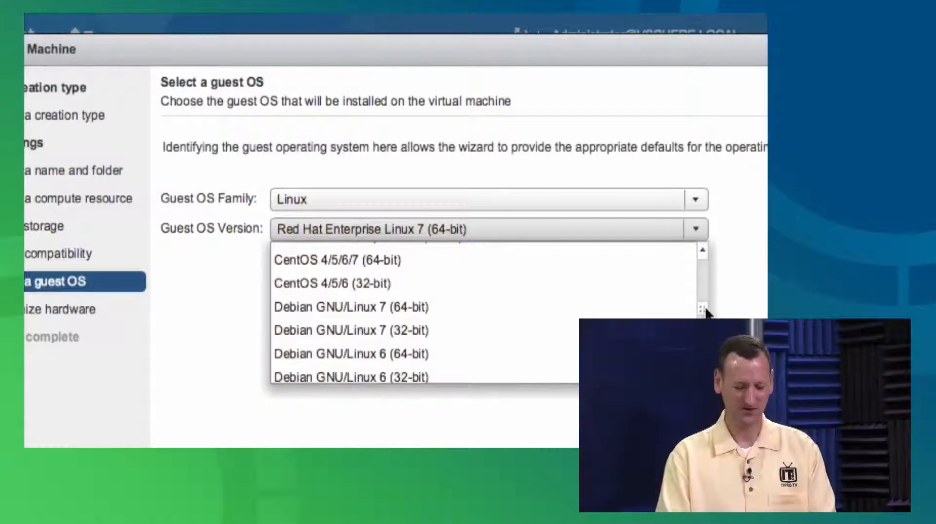
click(548, 297)
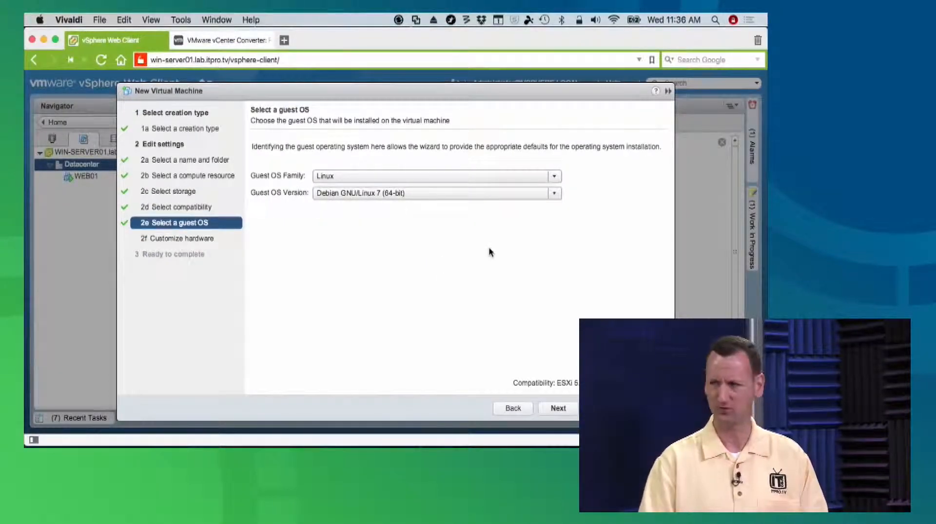
click(558, 408)
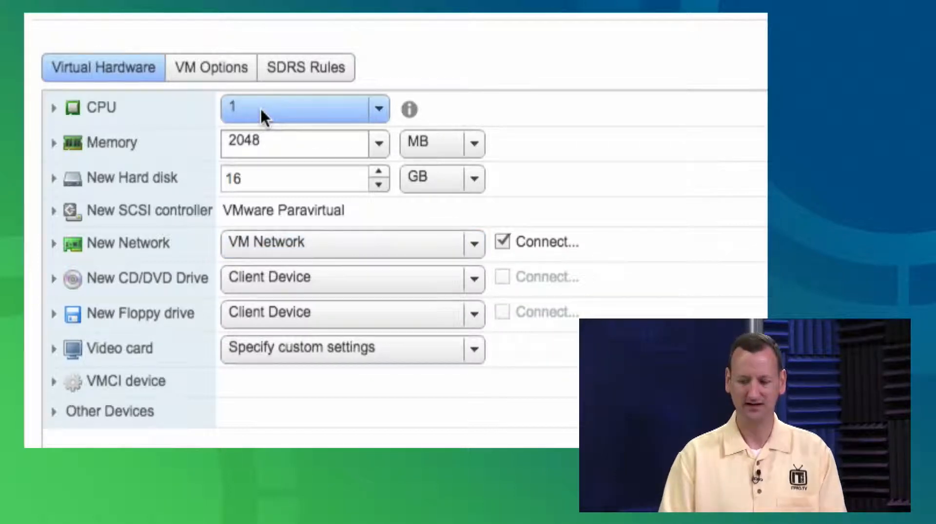
Check the available virtual CPU counts and read the help note on virtual CPU availability
click(378, 109)
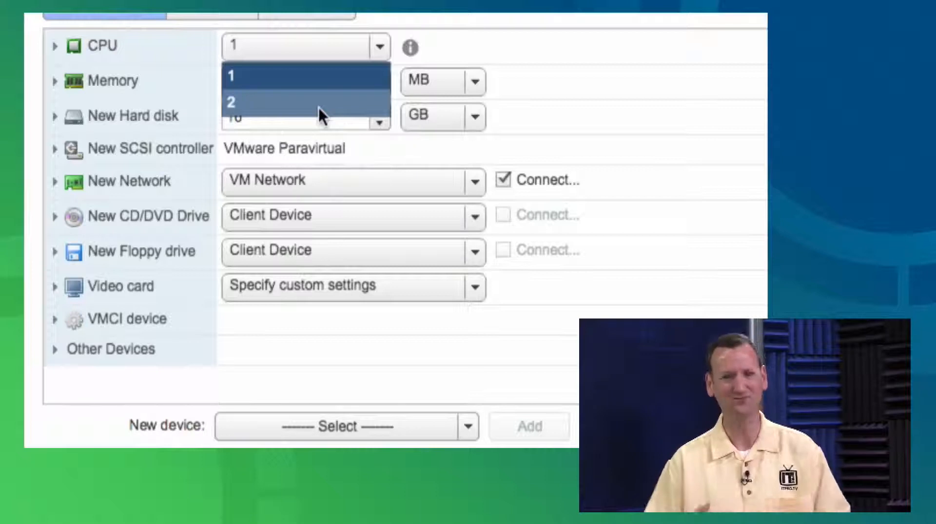
click(385, 49)
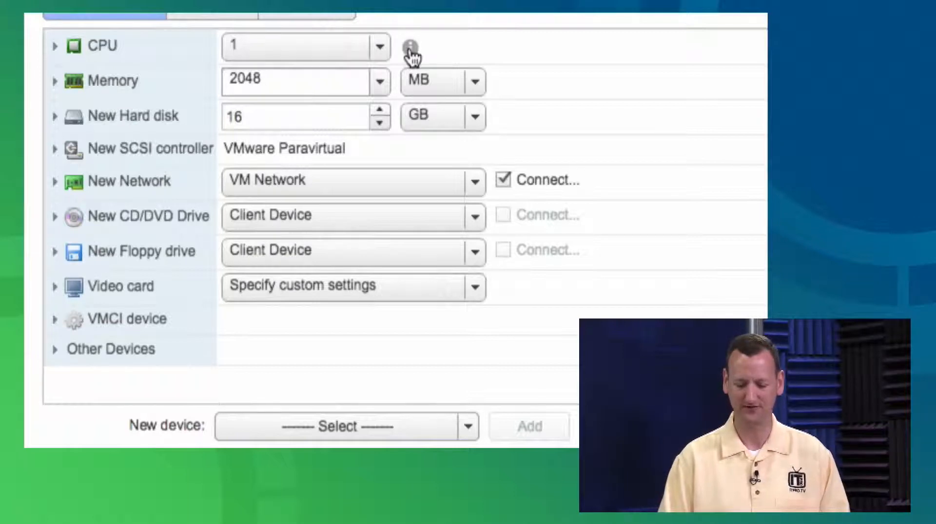
click(410, 49)
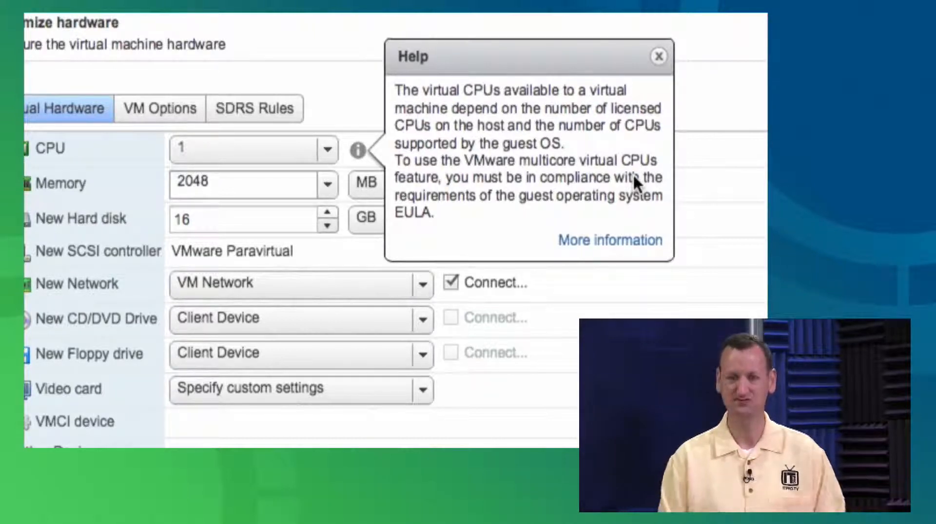
click(670, 57)
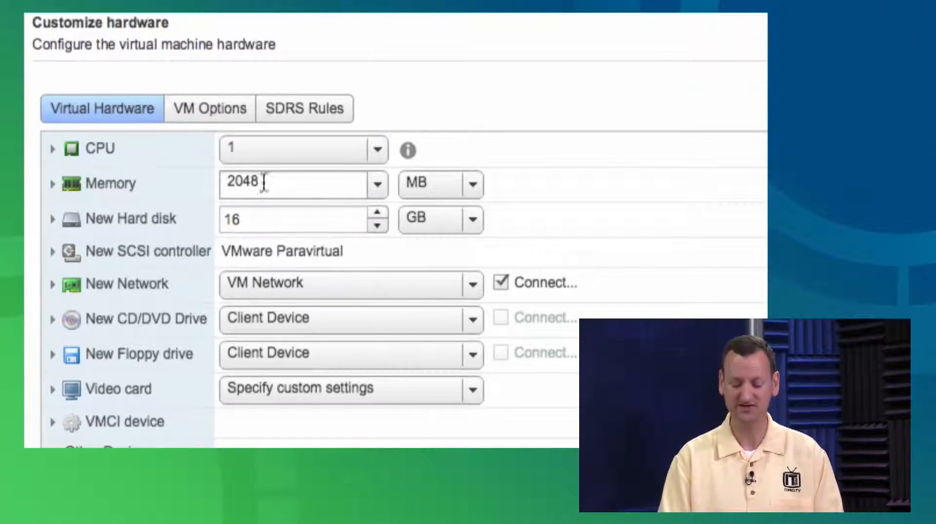
Set the virtual machine's memory to the recommended minimum of 512 MB and expand the detailed memory settings
click(381, 184)
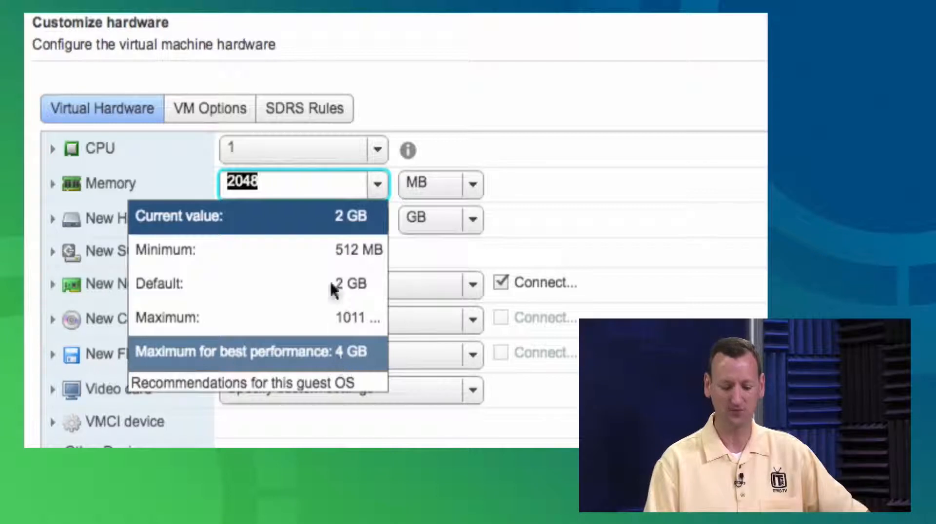
click(273, 245)
click(472, 184)
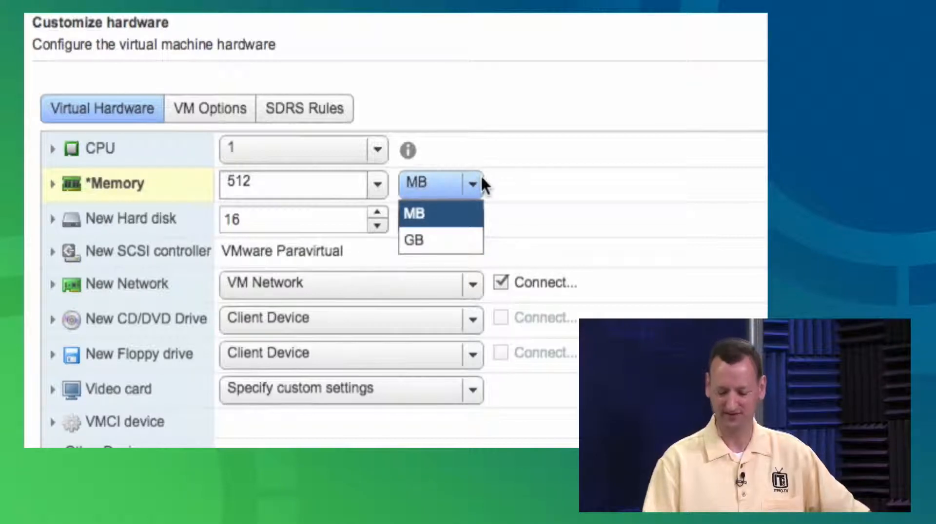
click(422, 186)
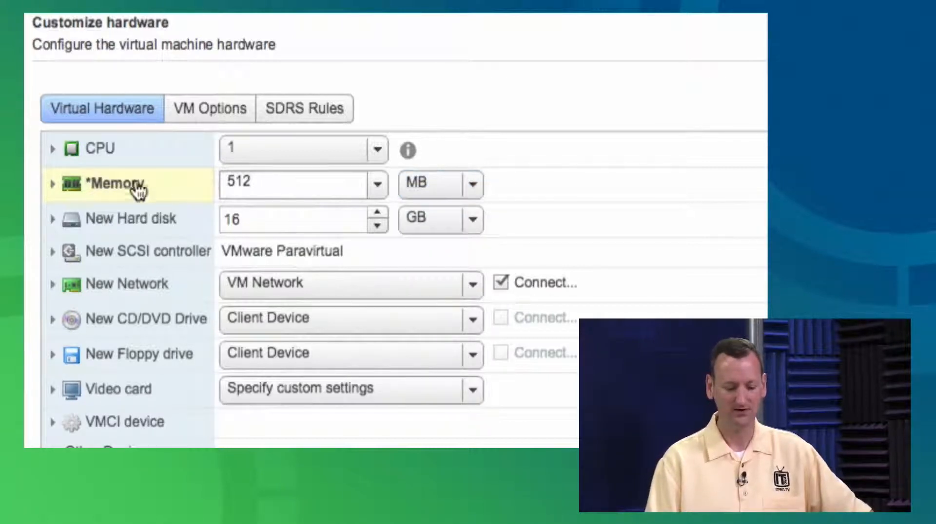
click(54, 187)
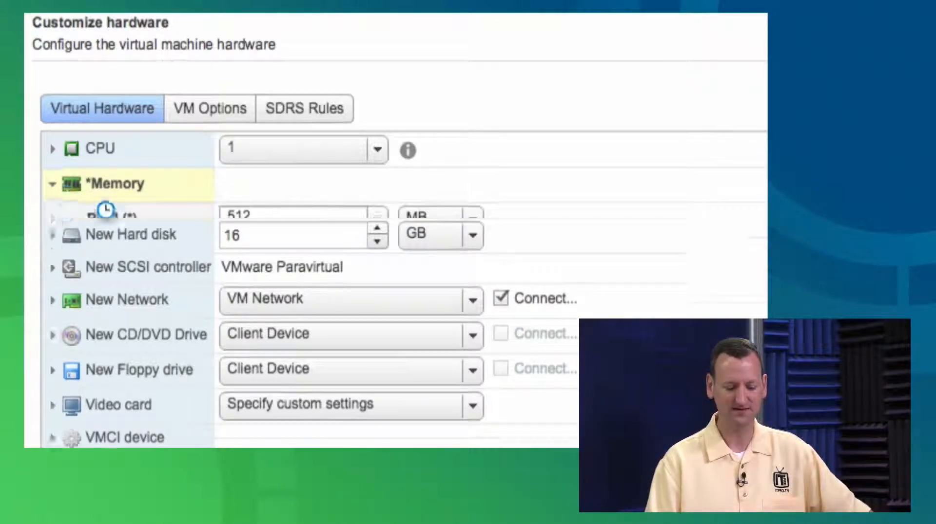
Expand the CPU settings and review cores per socket, the CPUID mask options, hardware virtualization and CPU/MMU virtualization
click(53, 149)
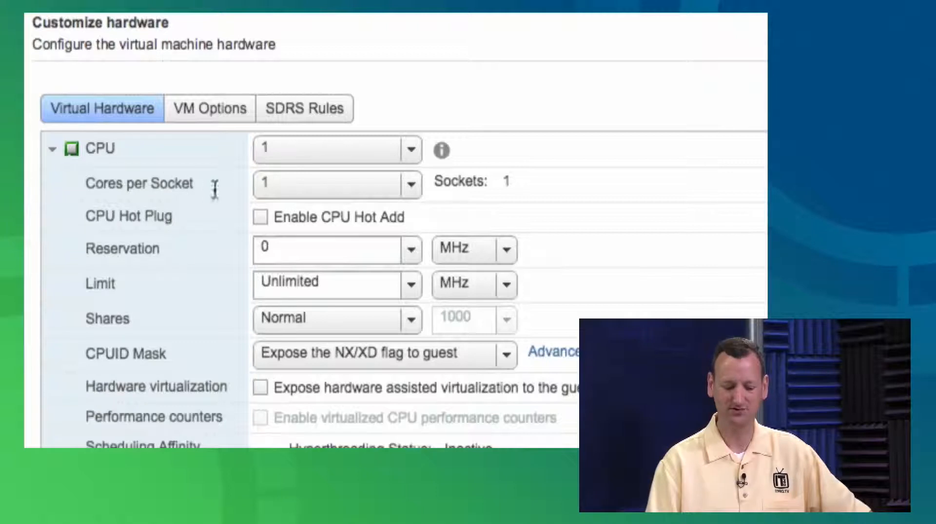
click(409, 186)
click(418, 188)
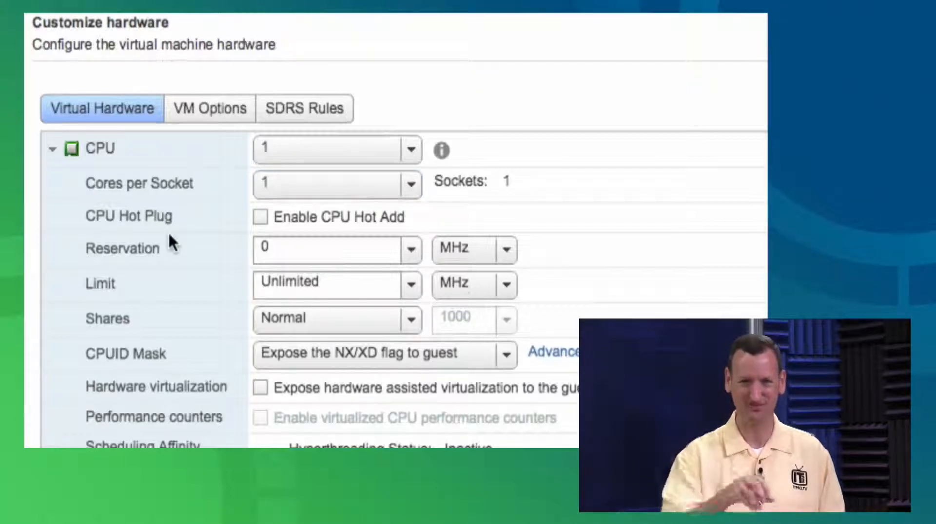
scroll(147, 263, down, 2)
scroll(146, 263, down, 2)
scroll(146, 263, up, 1)
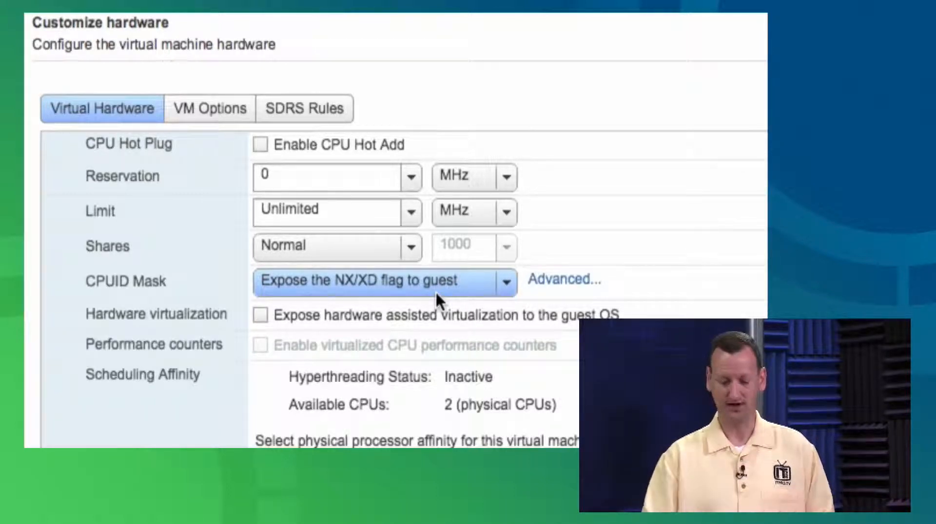
click(476, 287)
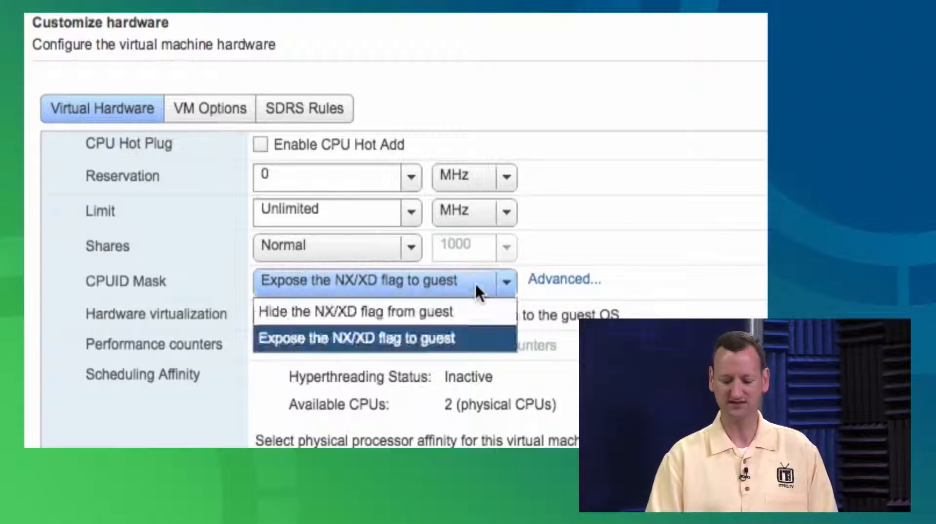
click(378, 282)
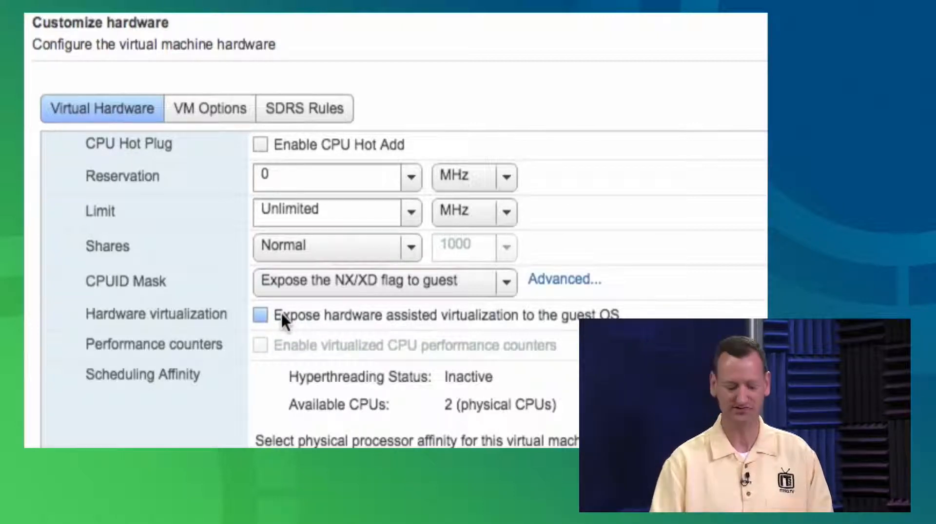
scroll(385, 368, down, 2)
scroll(385, 369, down, 10)
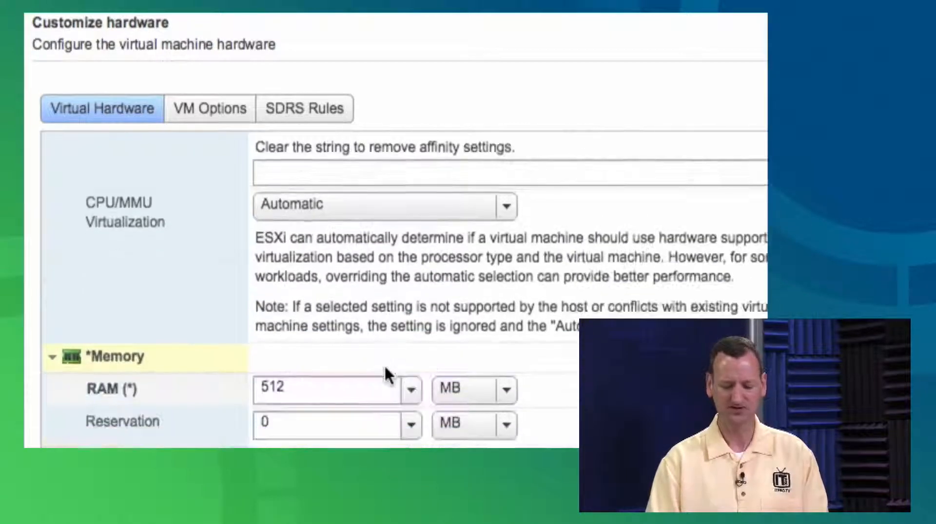
Review the memory reservation, limit, shares and hot plug settings
scroll(385, 369, down, 1)
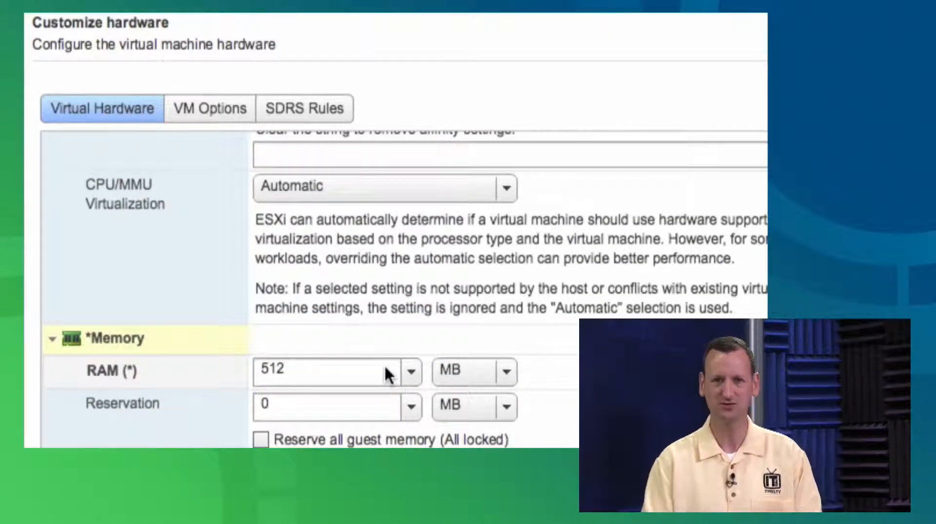
scroll(322, 314, down, 9)
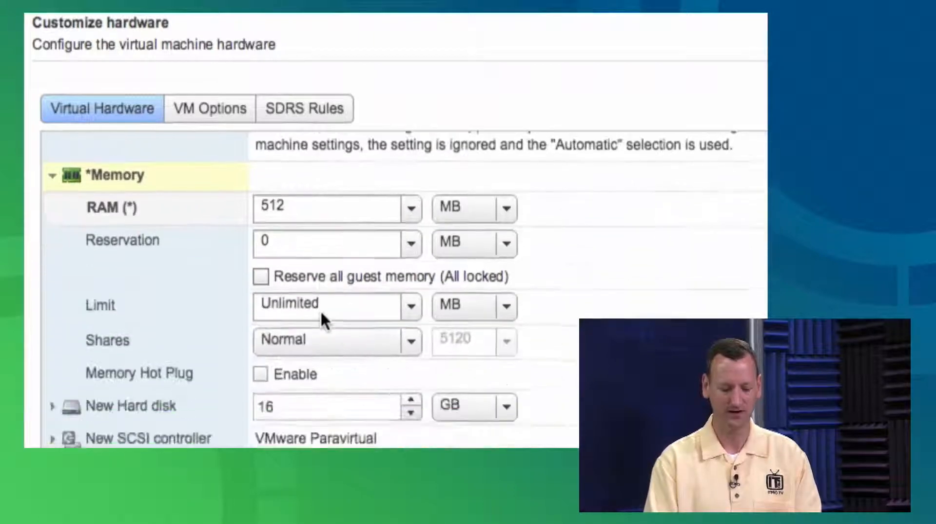
scroll(320, 310, down, 5)
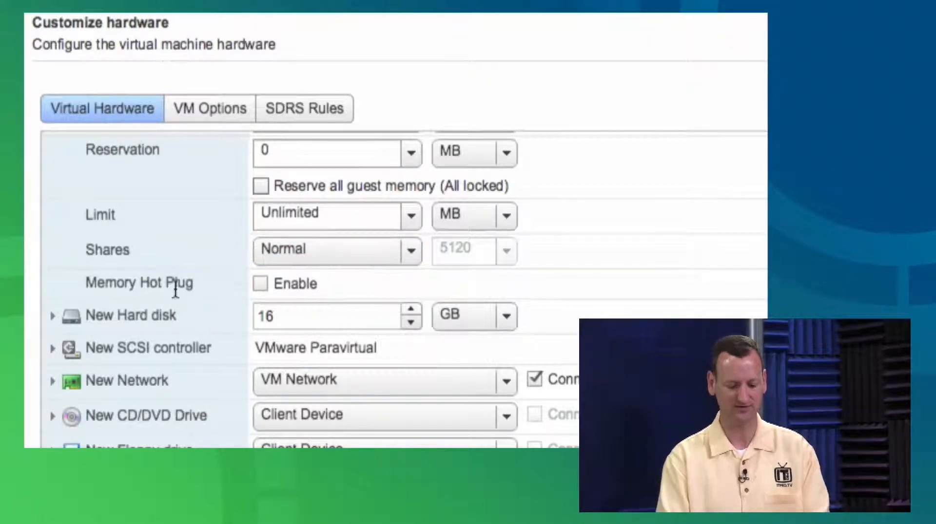
scroll(150, 317, down, 2)
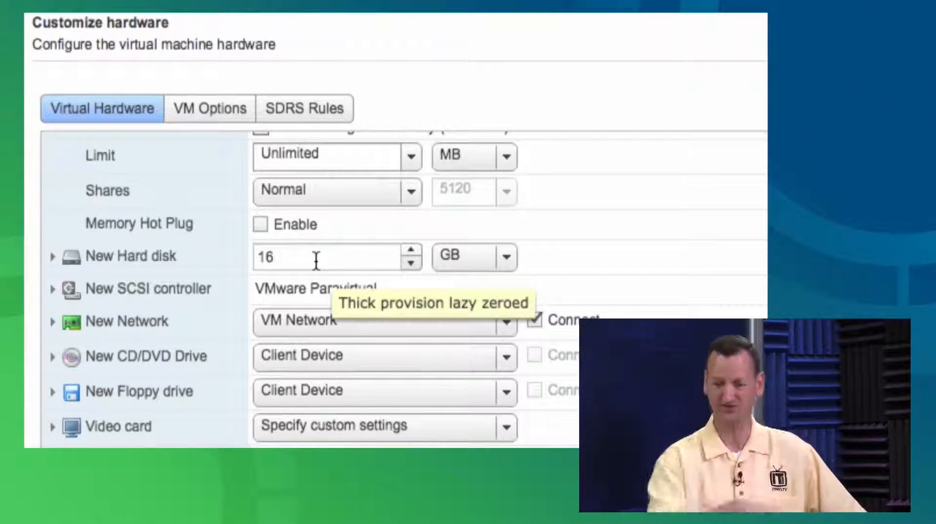
Check which size units are available for the new hard disk
double_click(284, 259)
click(506, 257)
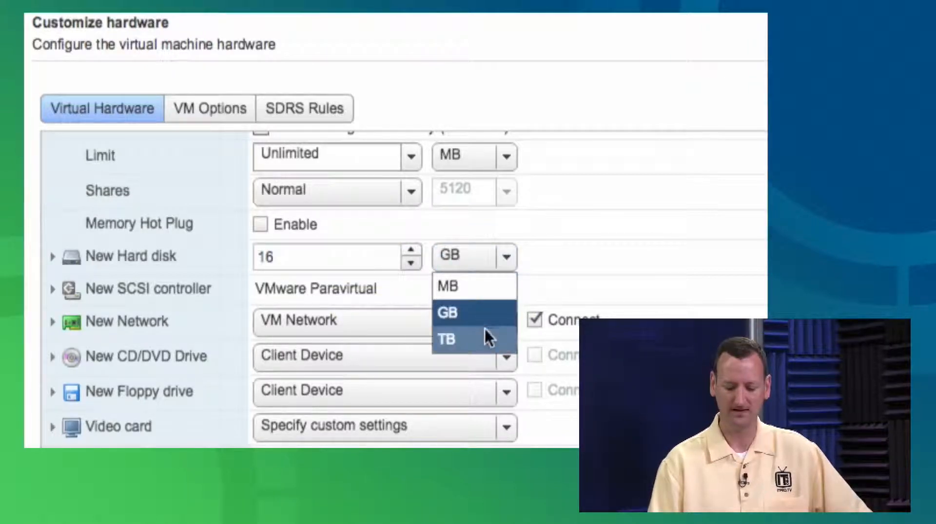
click(560, 253)
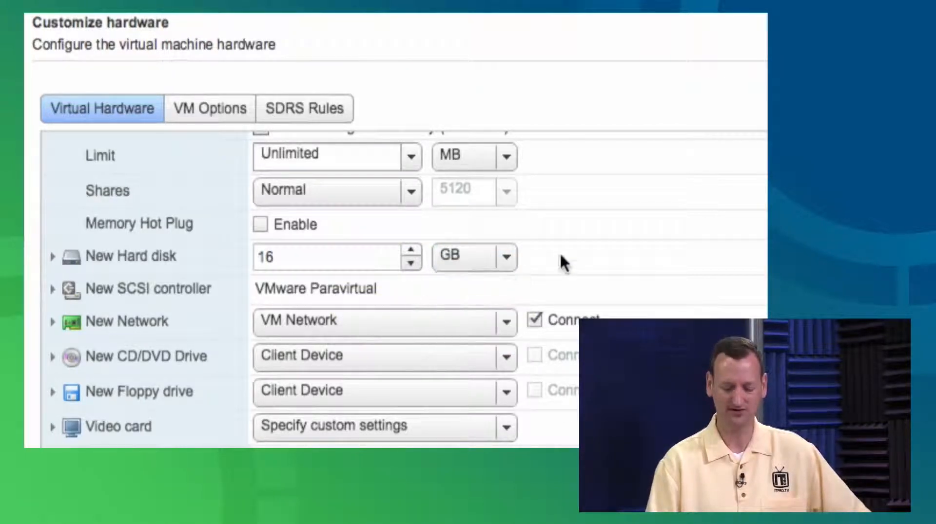
Expand the new hard disk and review its storage policy, location, provisioning, sharing, IOPS limit, device node and disk mode
click(53, 257)
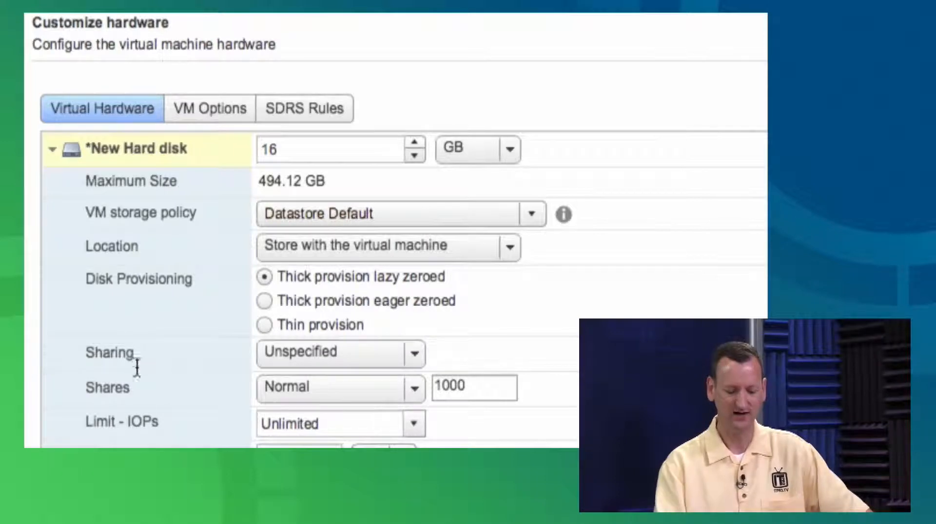
scroll(138, 368, down, 3)
scroll(161, 244, down, 1)
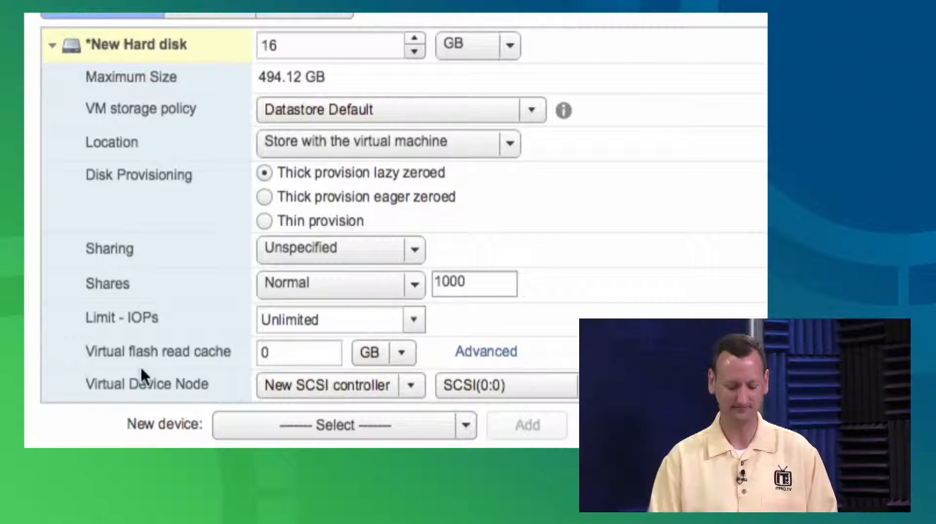
scroll(160, 315, down, 5)
scroll(161, 316, down, 1)
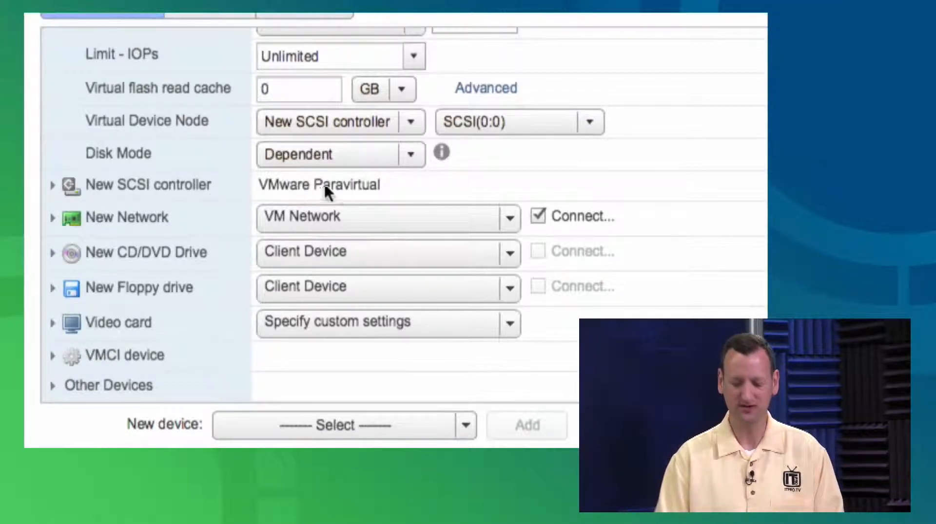
Expand the new SCSI controller and review its bus sharing setting and the available controller types
click(52, 186)
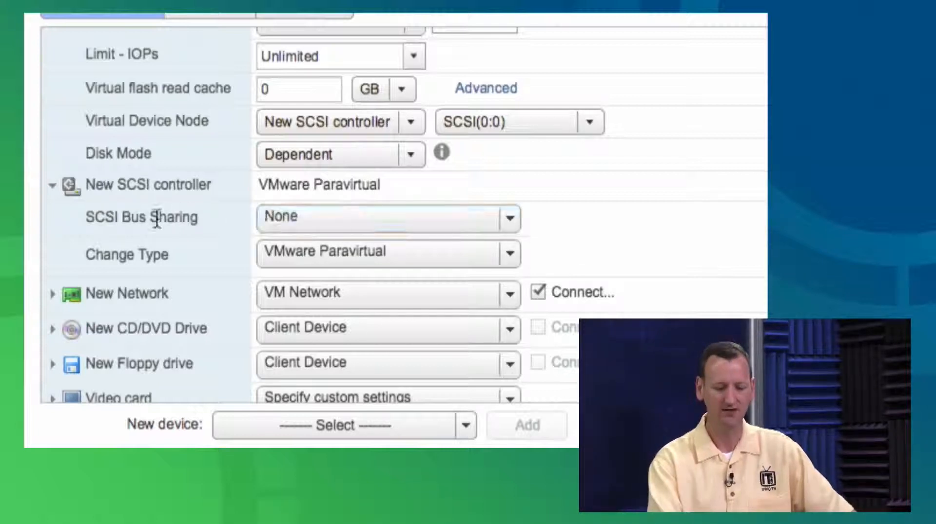
click(323, 251)
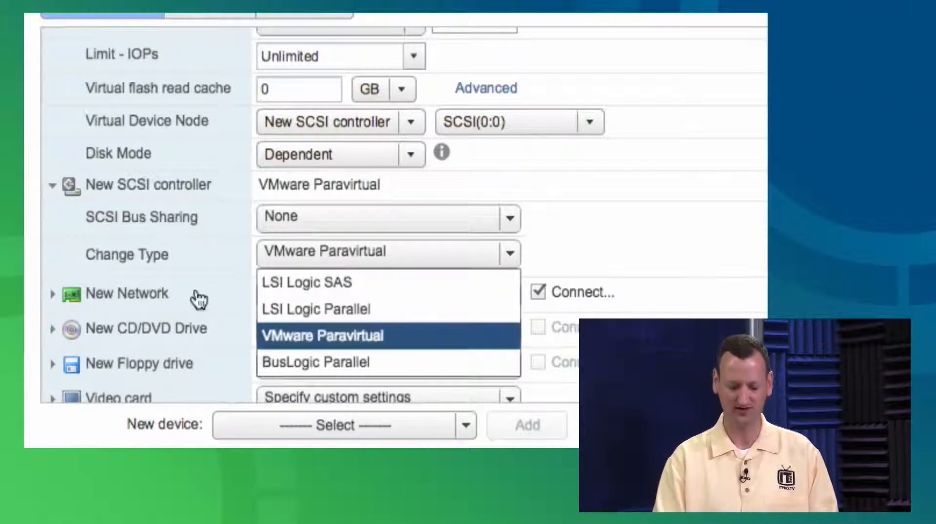
click(184, 234)
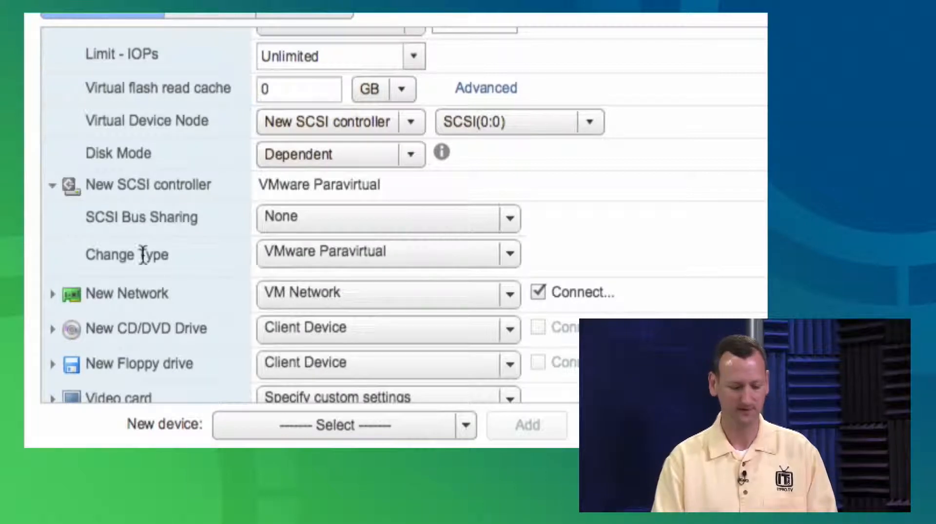
scroll(143, 254, down, 3)
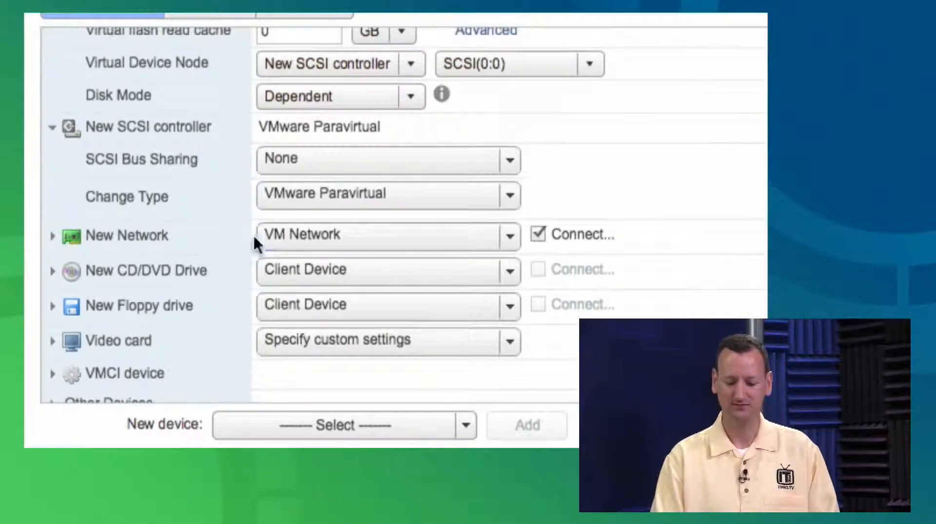
Check the networks available for the new network adapter and try switching its connect-at-power-on option off and on again
click(508, 242)
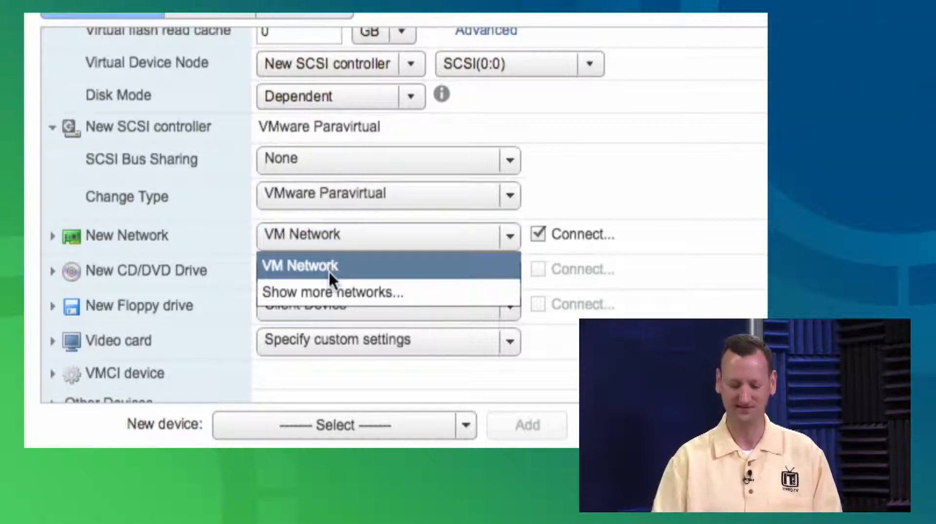
click(637, 236)
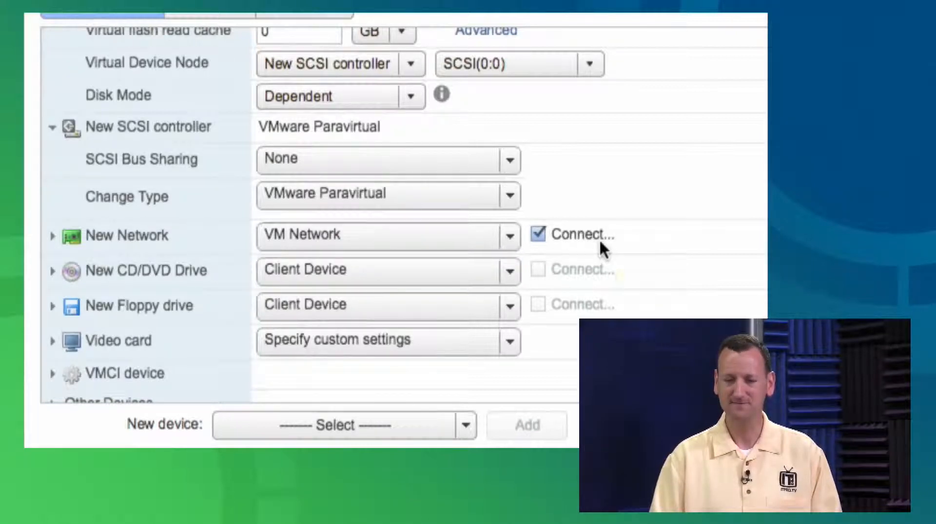
click(580, 239)
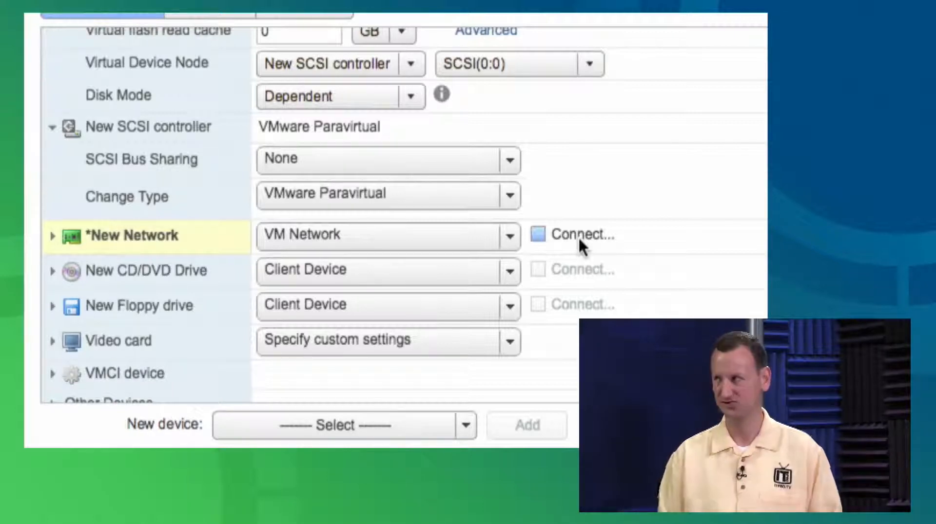
click(578, 235)
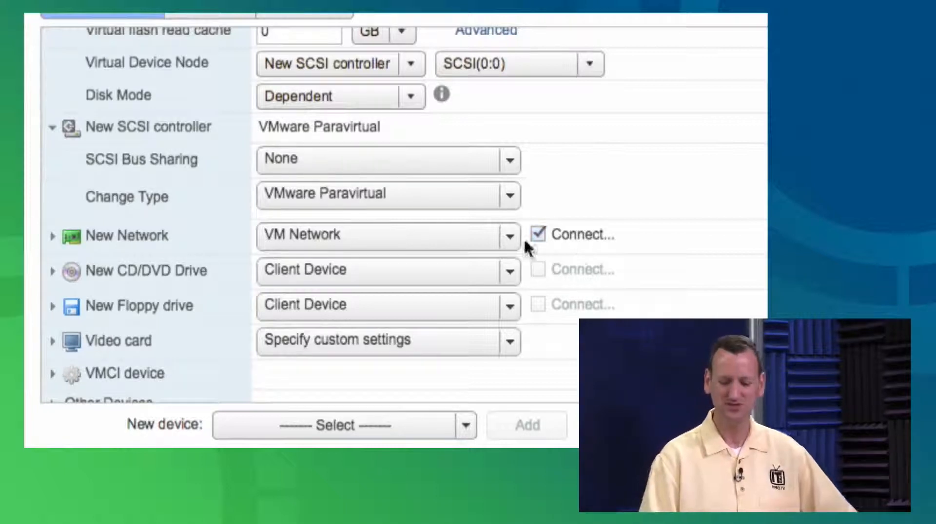
click(541, 235)
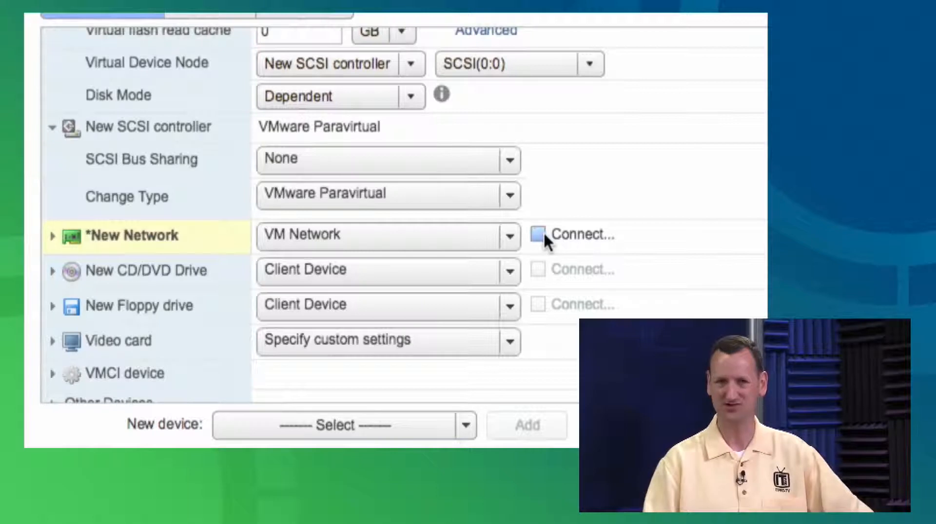
click(541, 234)
click(390, 236)
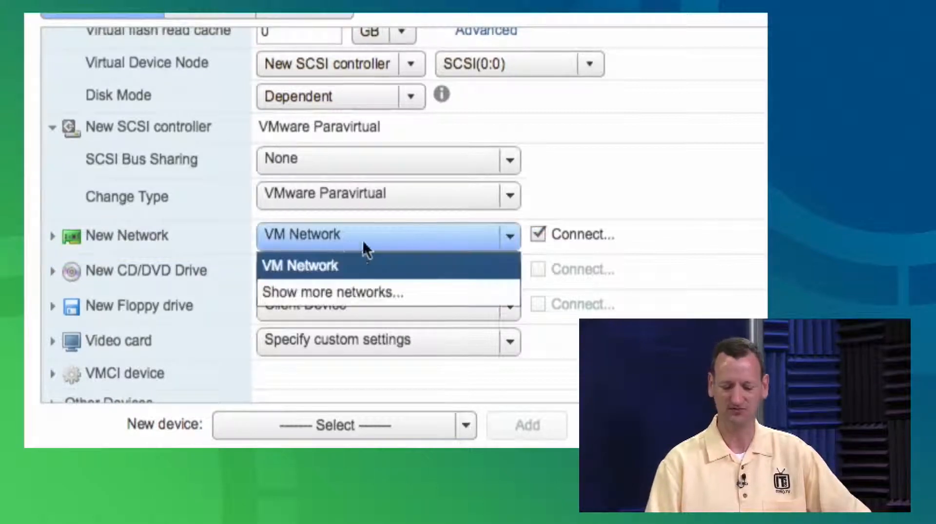
click(424, 241)
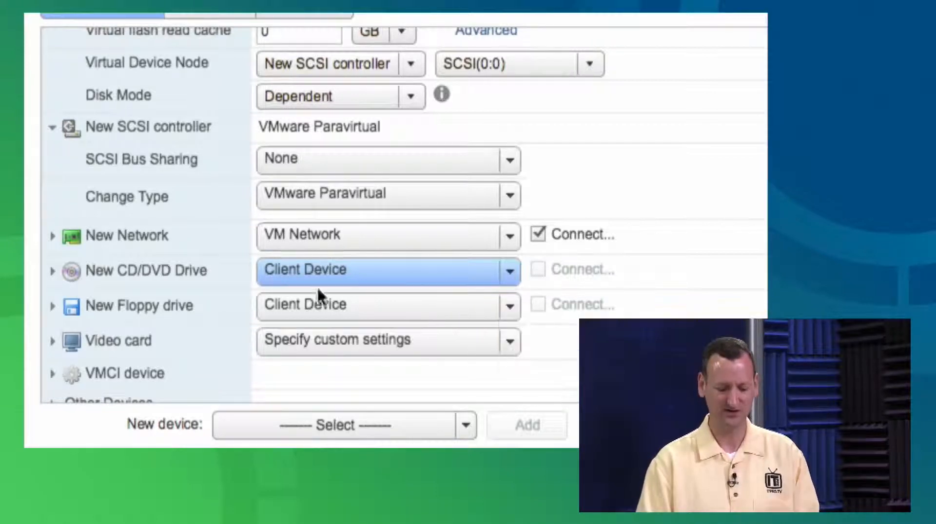
Set the new CD/DVD drive to the debian-7.5.0-amd64 DVD ISO from nfs-shared-iso-datastore and have it connect at power on
click(510, 271)
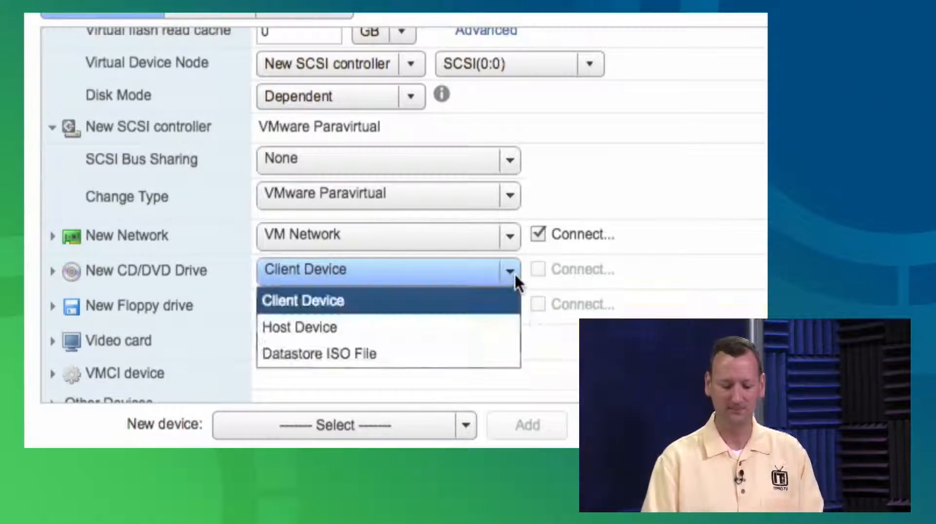
click(351, 356)
click(151, 112)
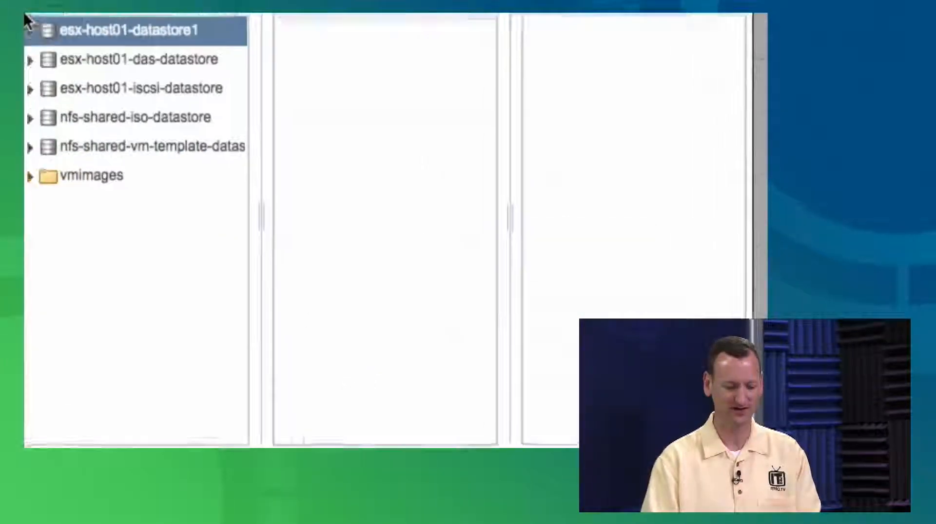
click(195, 140)
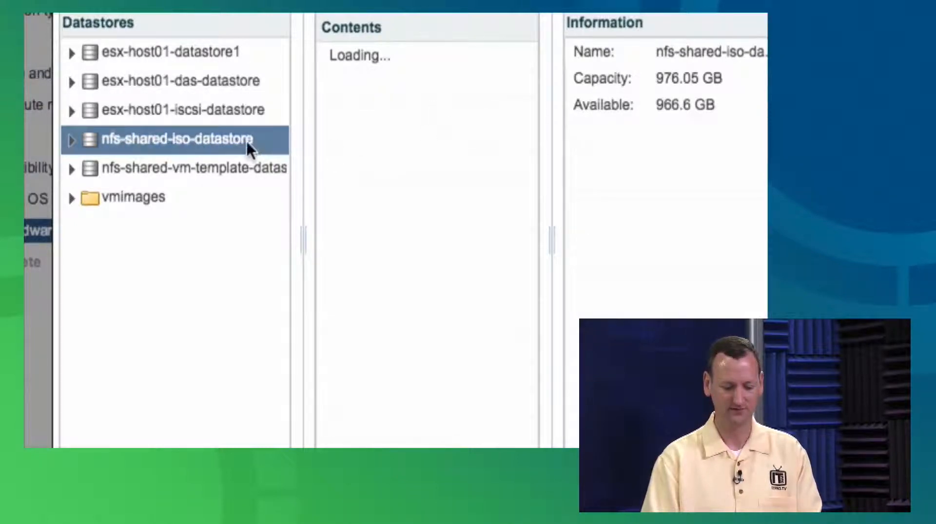
click(417, 116)
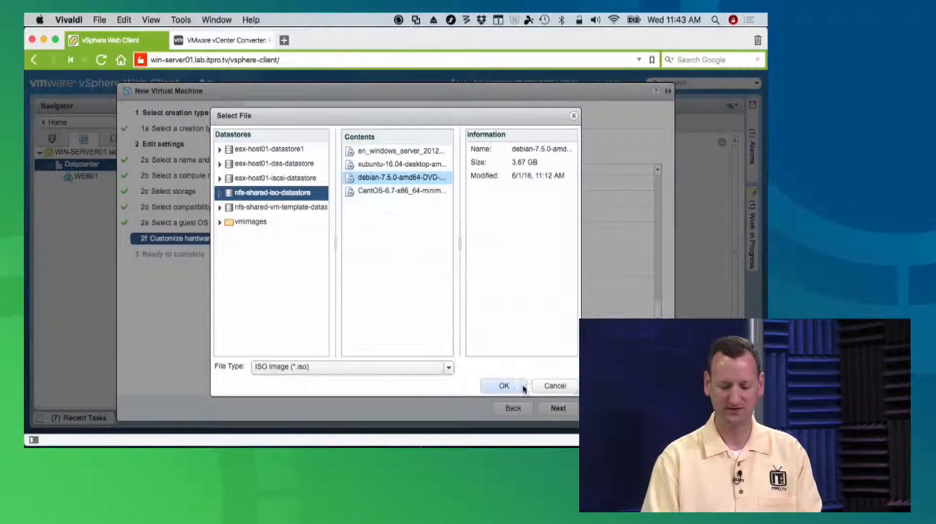
click(509, 385)
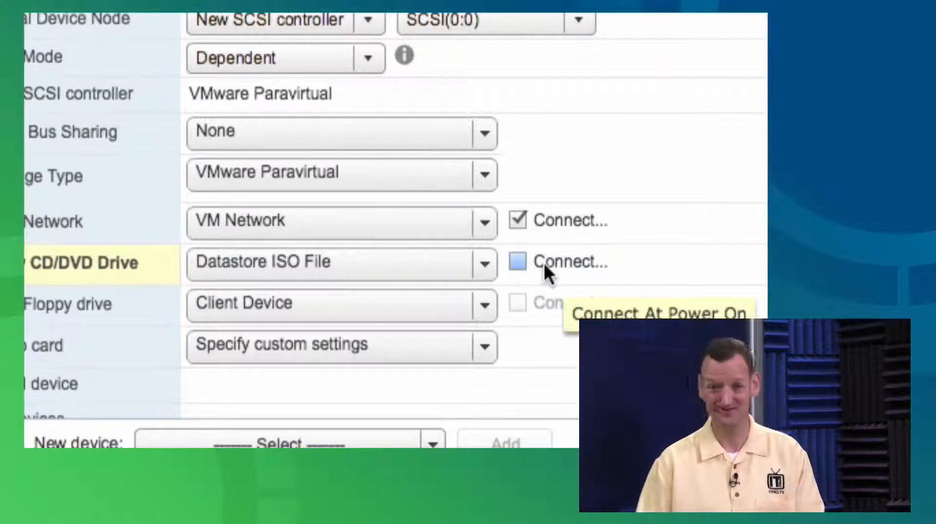
click(543, 262)
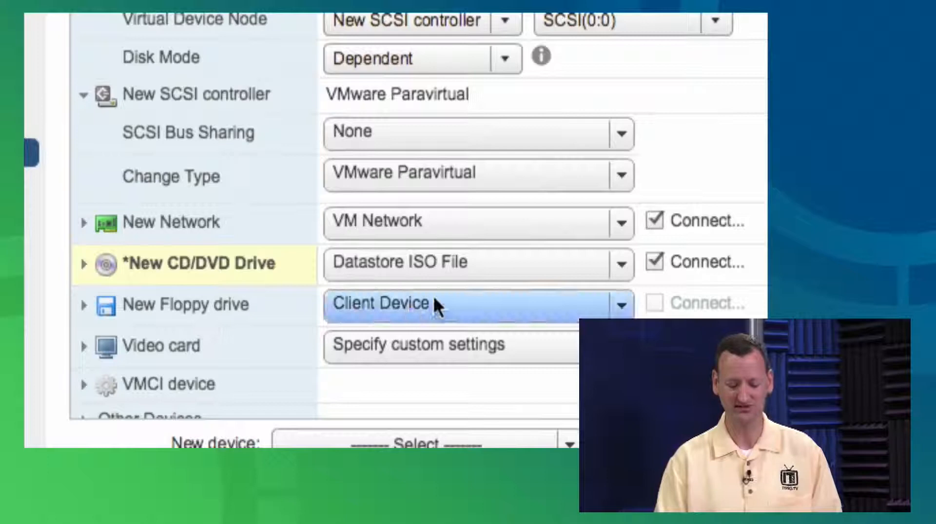
Check the source options of the new floppy drive and remove the drive from the virtual machine
click(509, 297)
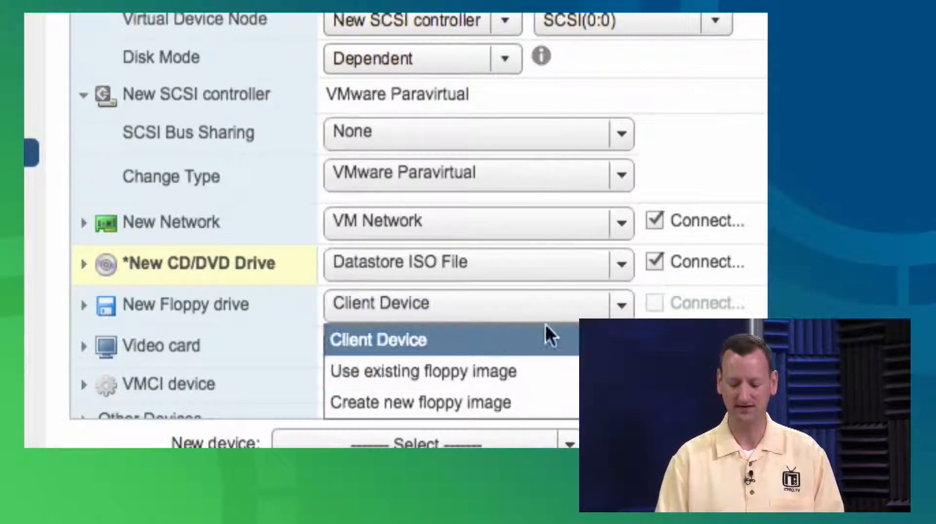
click(617, 308)
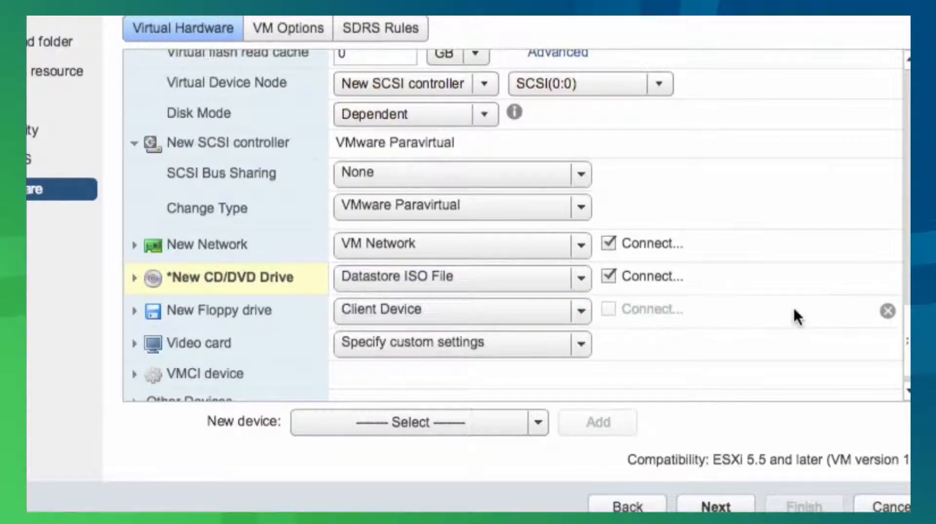
click(887, 312)
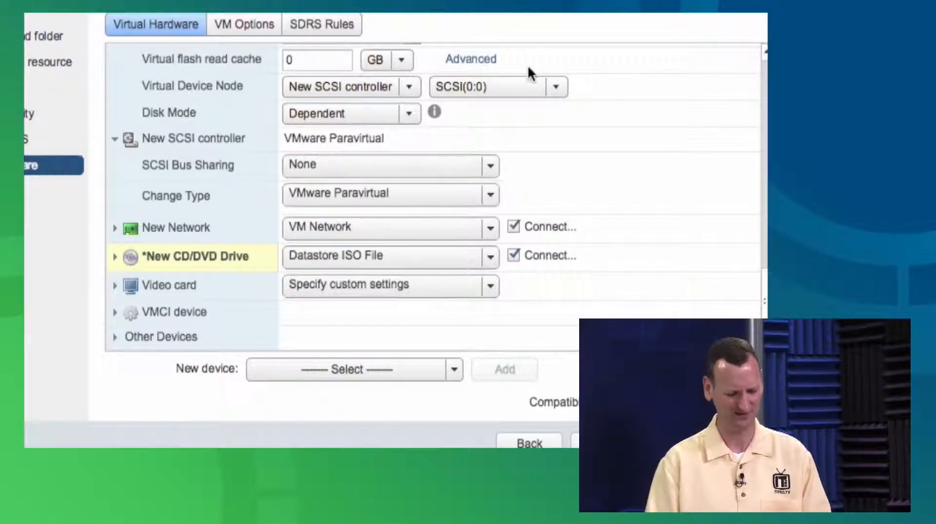
Collapse the expanded SCSI controller, hard disk, memory and CPU settings in the virtual hardware list
click(115, 139)
scroll(149, 126, up, 5)
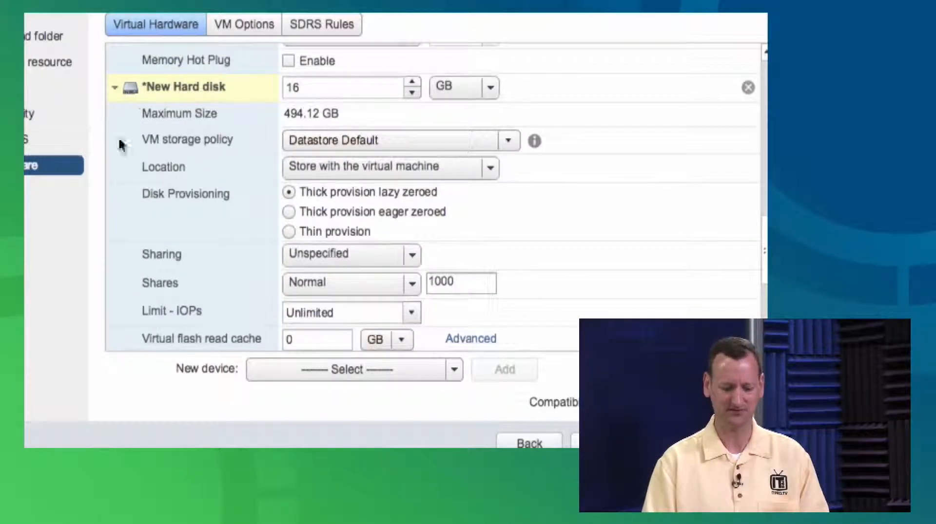
click(116, 90)
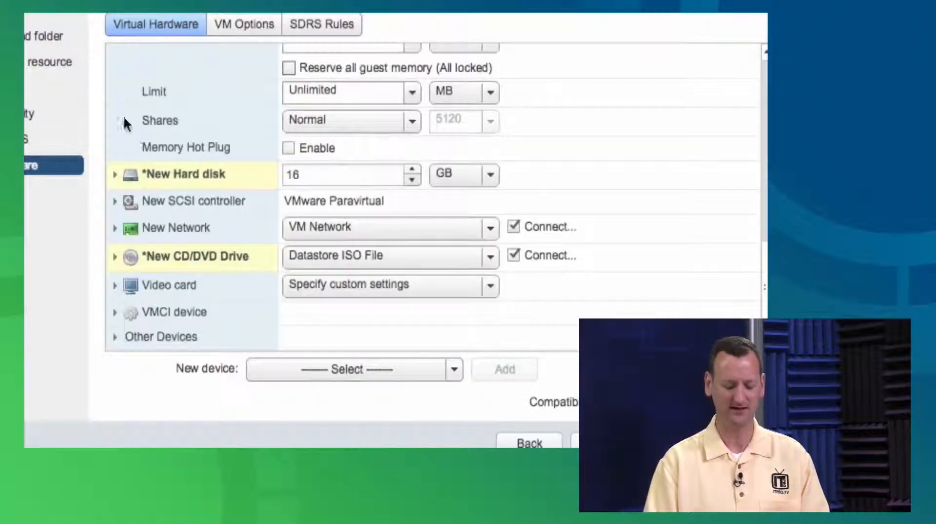
scroll(128, 130, up, 5)
click(116, 179)
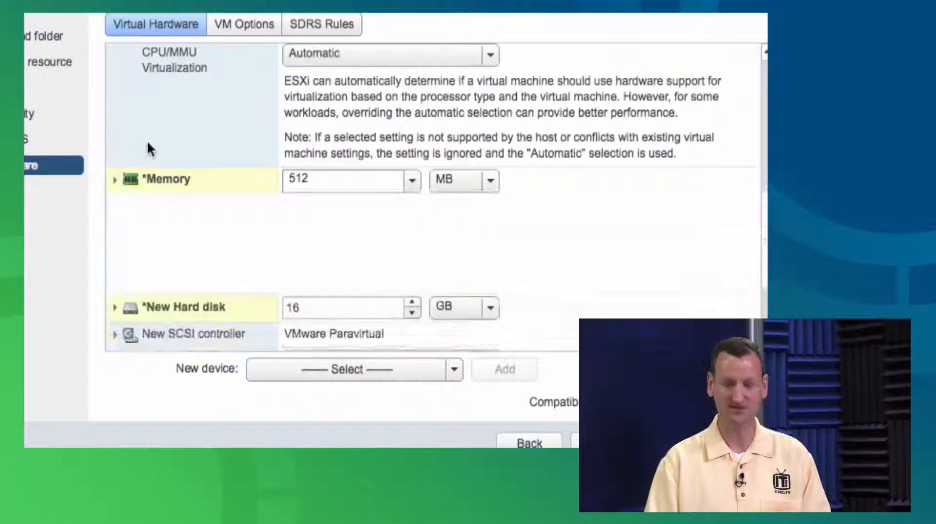
scroll(149, 144, up, 5)
scroll(149, 149, up, 5)
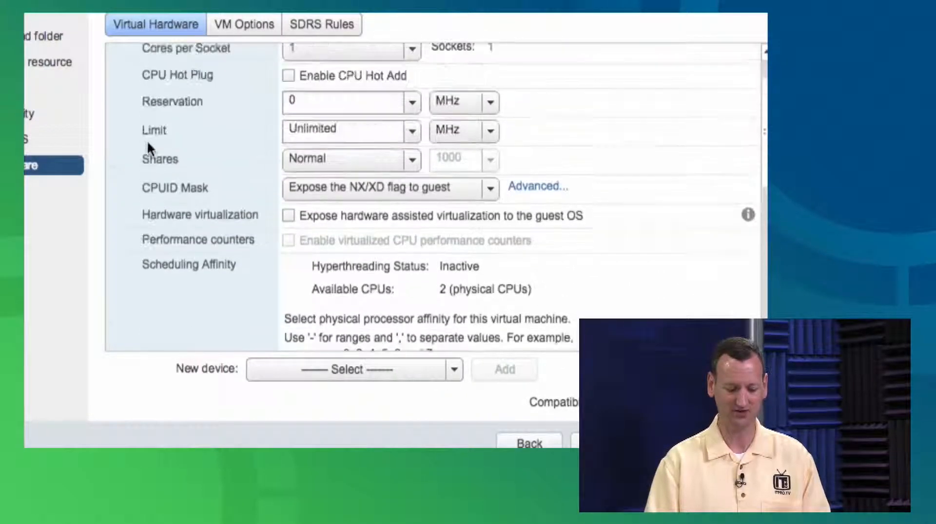
click(115, 58)
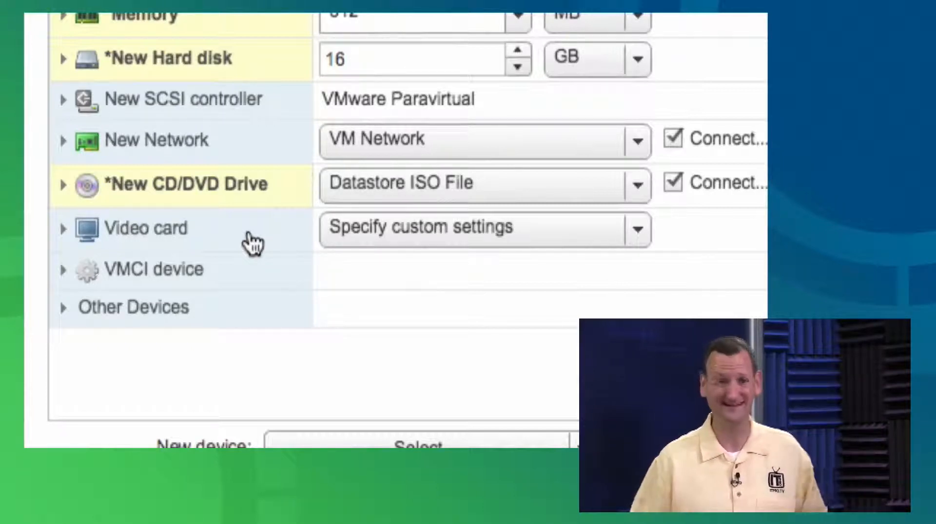
Expand the video card and review its settings, including the selectable numbers of displays
click(477, 230)
click(309, 238)
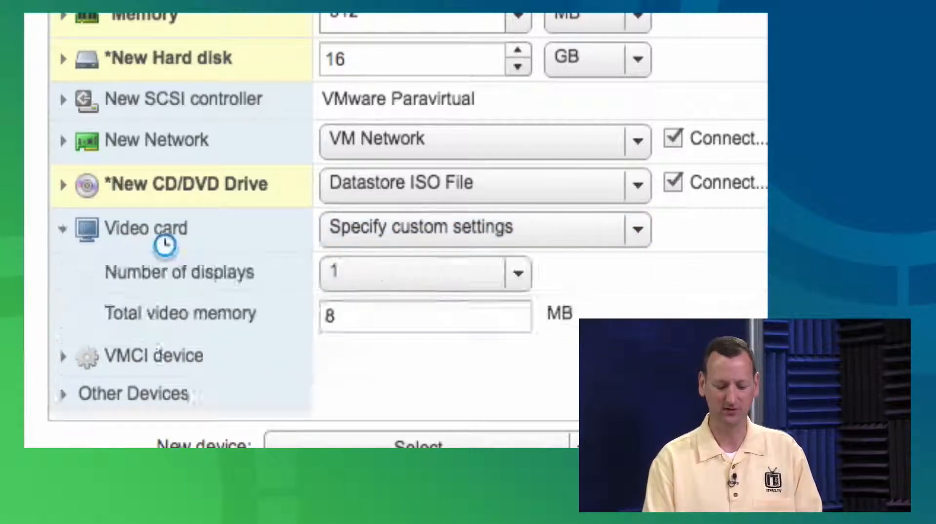
click(365, 261)
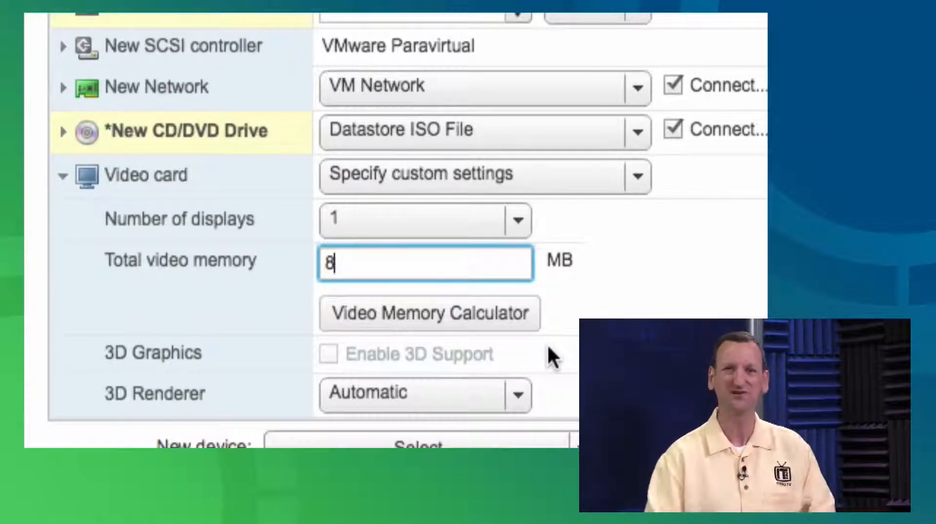
click(518, 222)
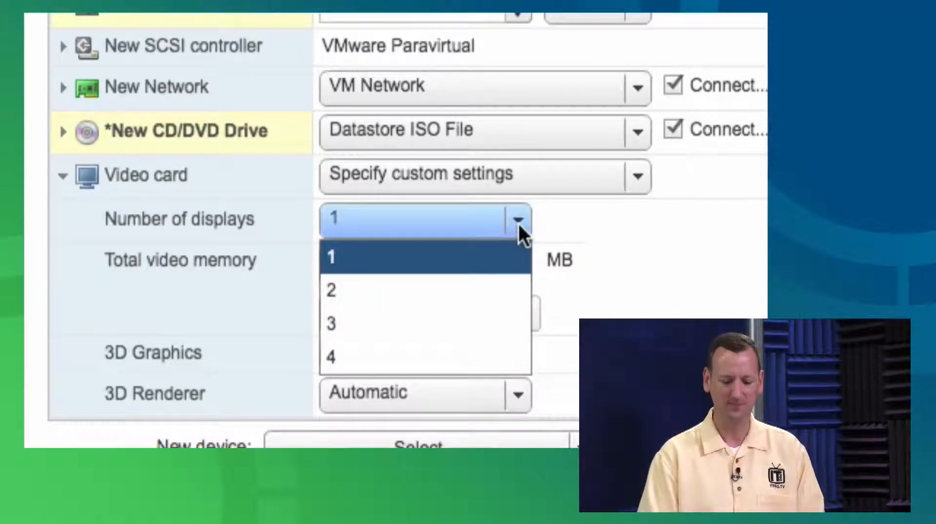
click(519, 224)
Try 1024 MB and 512 MB as the video card's total video memory, and set it back to 8 MB
drag(388, 249, 303, 263)
text(1024)
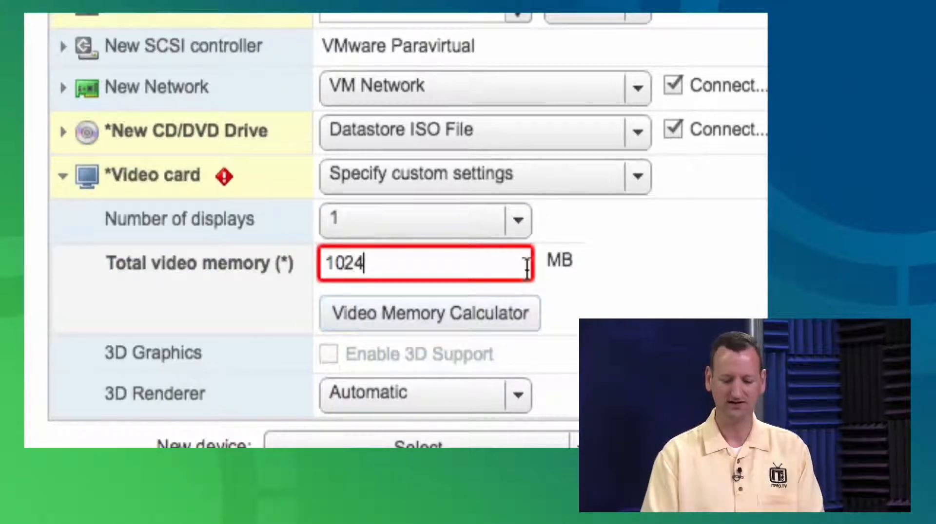
mouse_move(492, 267)
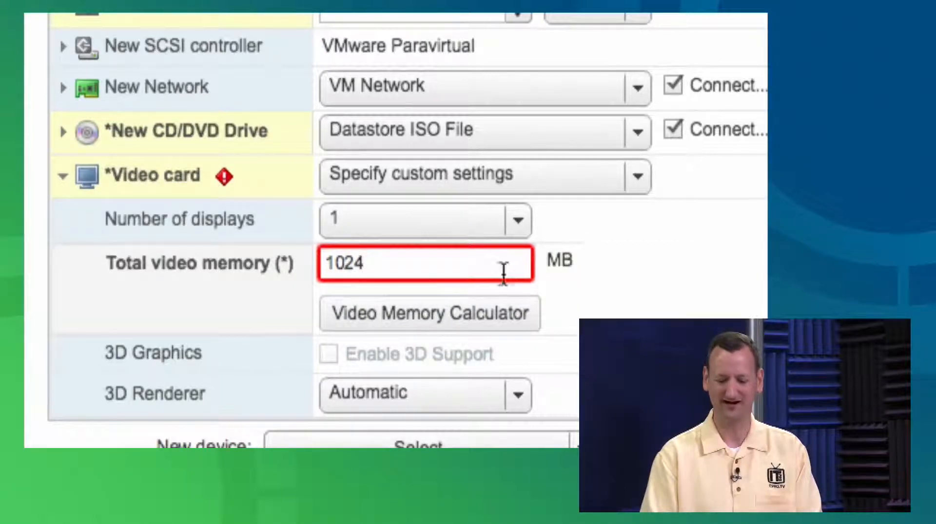
drag(460, 265, 305, 263)
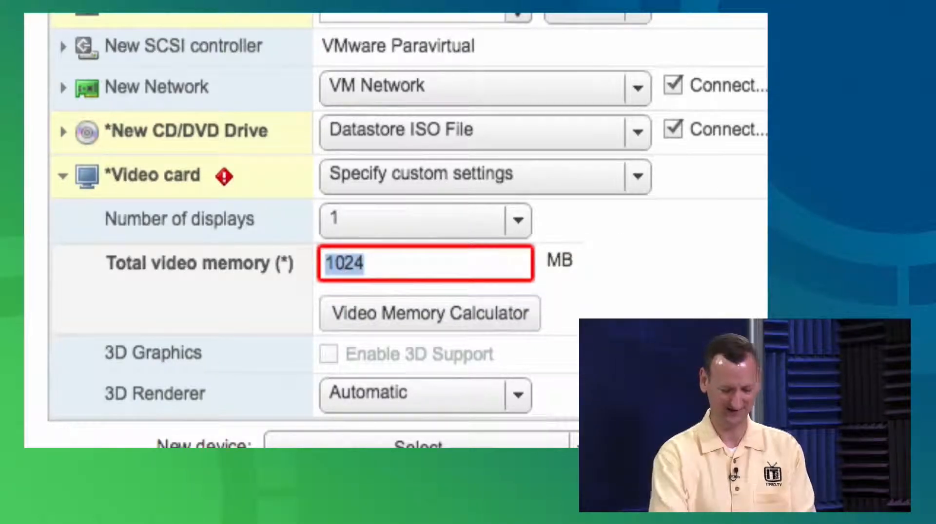
text(512)
key(Tab)
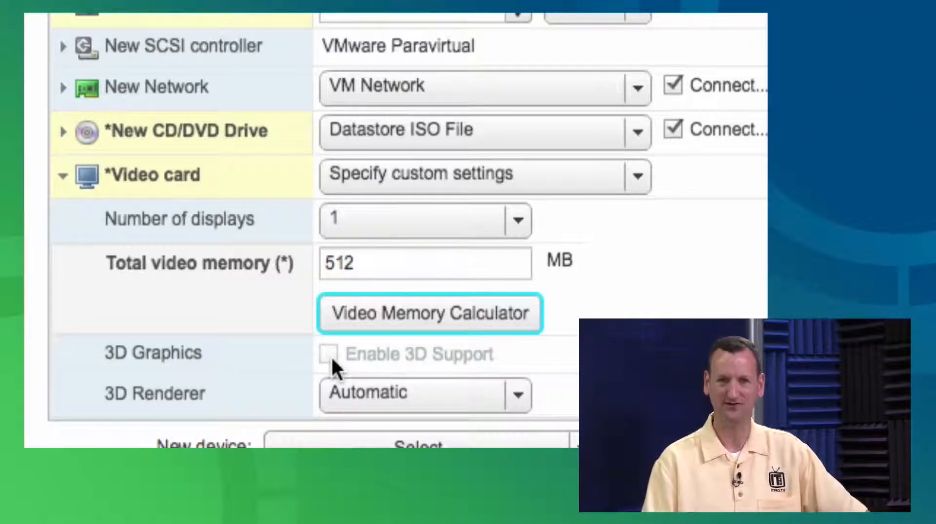
drag(378, 263, 309, 267)
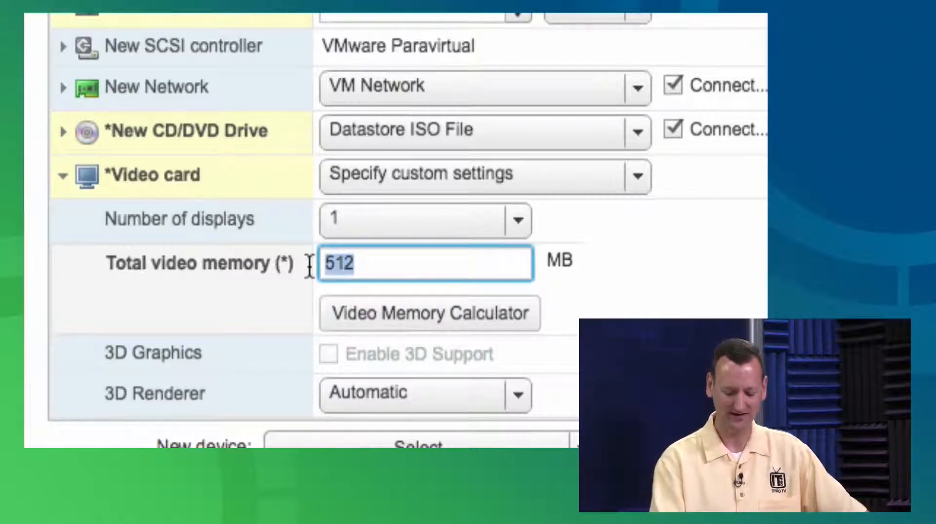
text(8)
key(Tab)
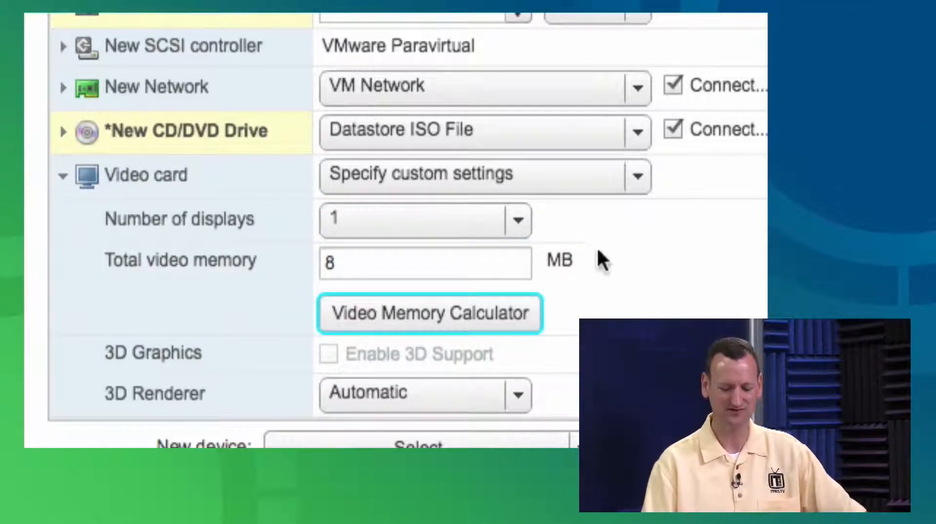
Check the video card's choice between auto-detected and custom settings, and collapse its details
click(646, 181)
click(649, 181)
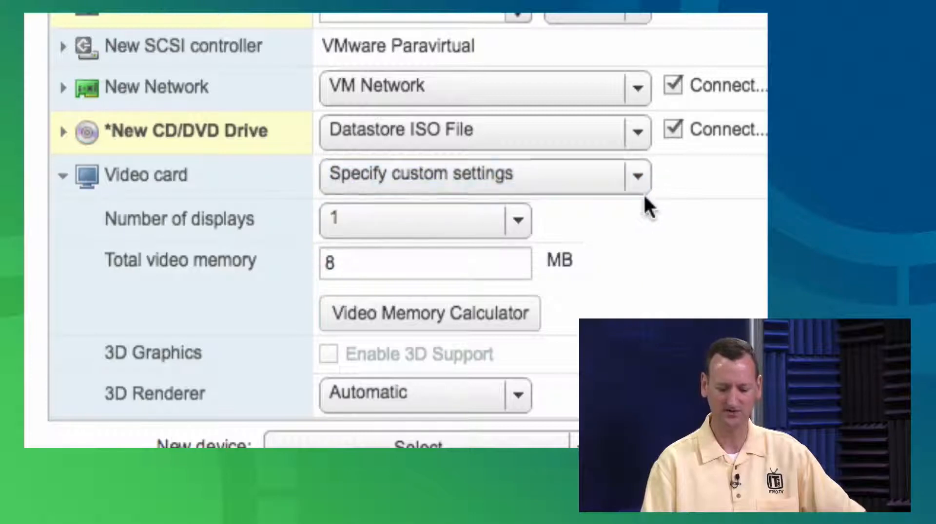
click(634, 182)
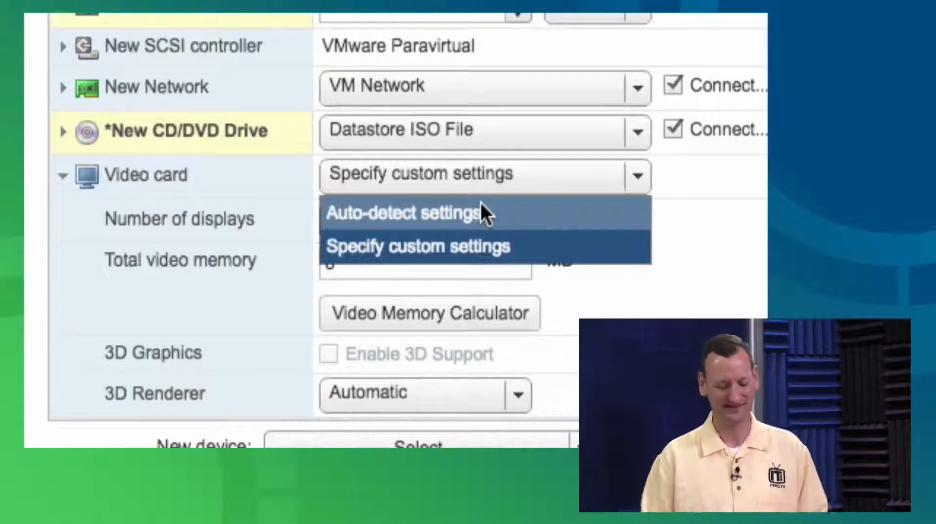
click(66, 178)
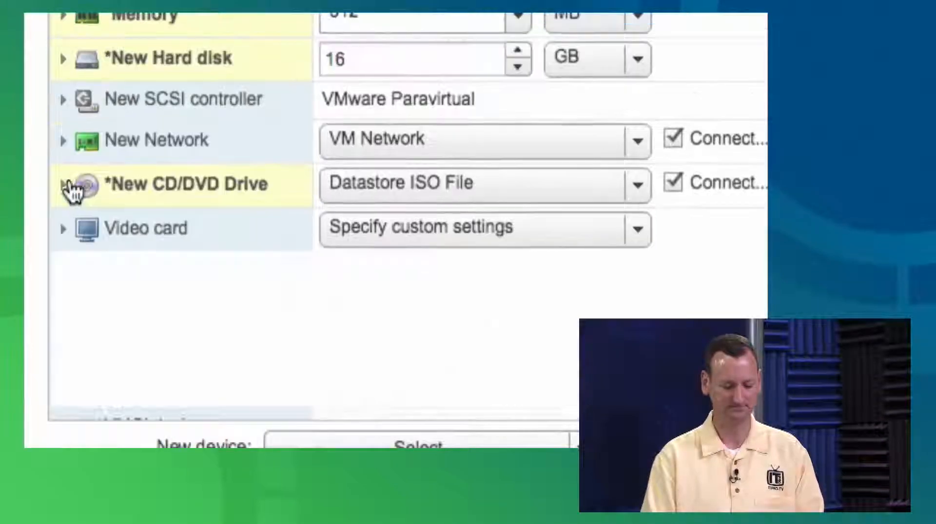
Expand the VMCI device and read its description and support note
click(64, 270)
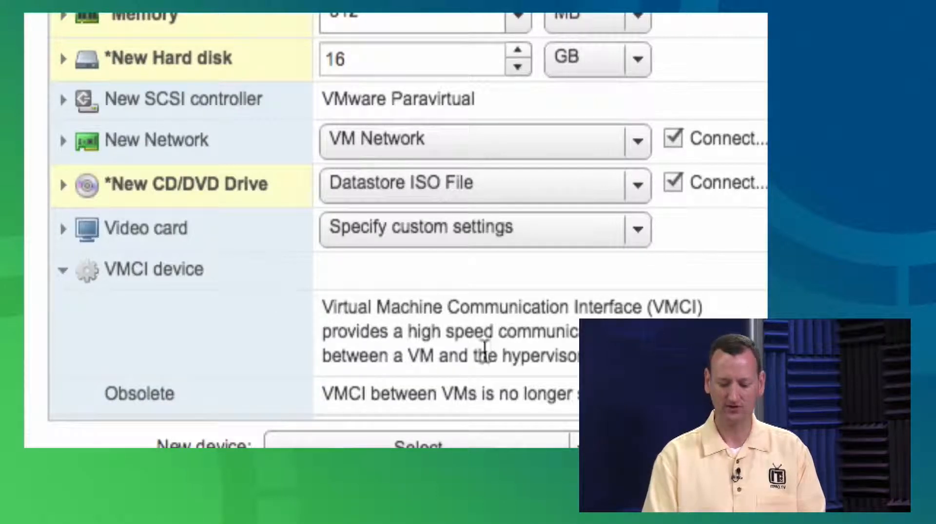
scroll(602, 312, down, 1)
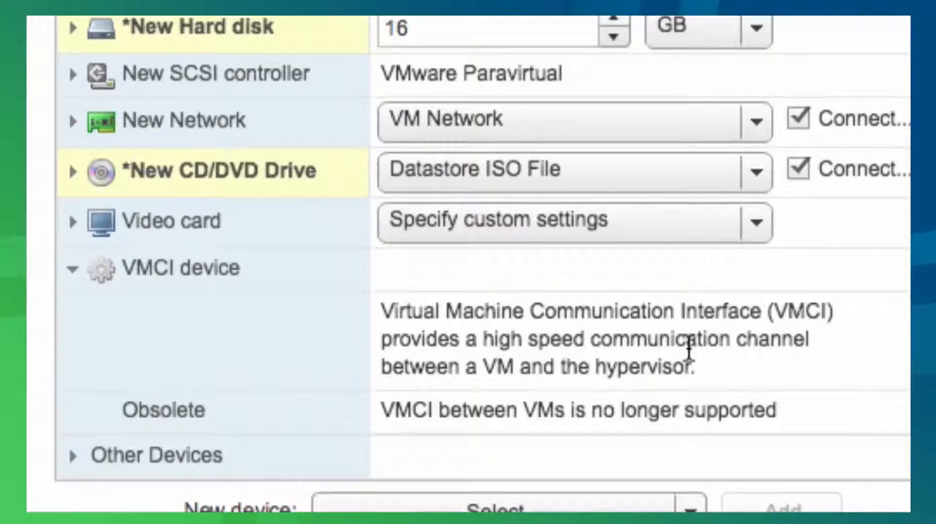
Highlight the VMCI device's obsolete-support note and collapse the device's details
drag(127, 411, 539, 424)
click(777, 403)
drag(777, 404, 385, 418)
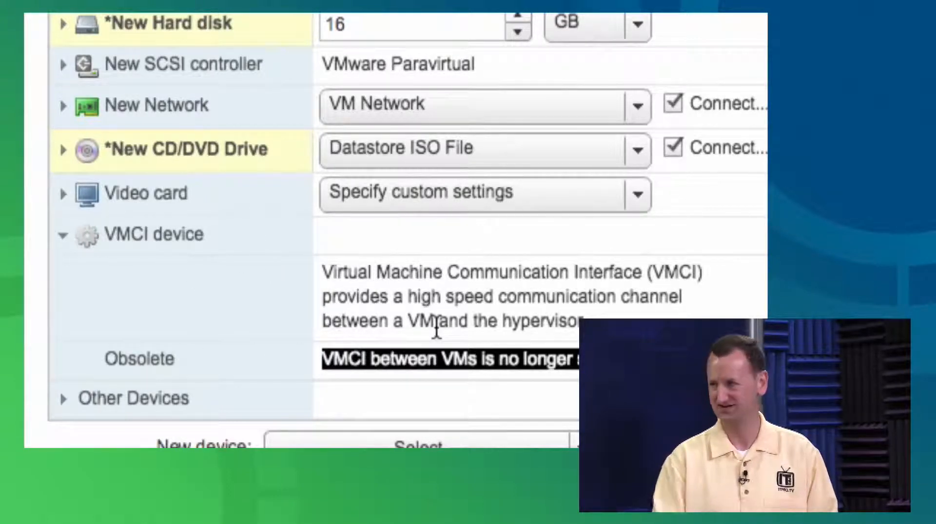
click(62, 235)
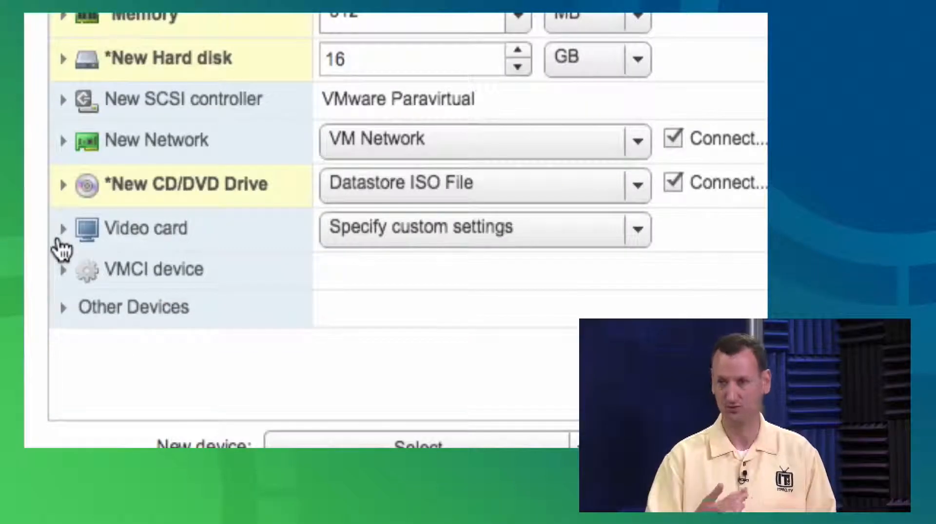
Expand the other devices, look through the listed controllers and input devices, and collapse the list
click(64, 309)
scroll(338, 293, down, 5)
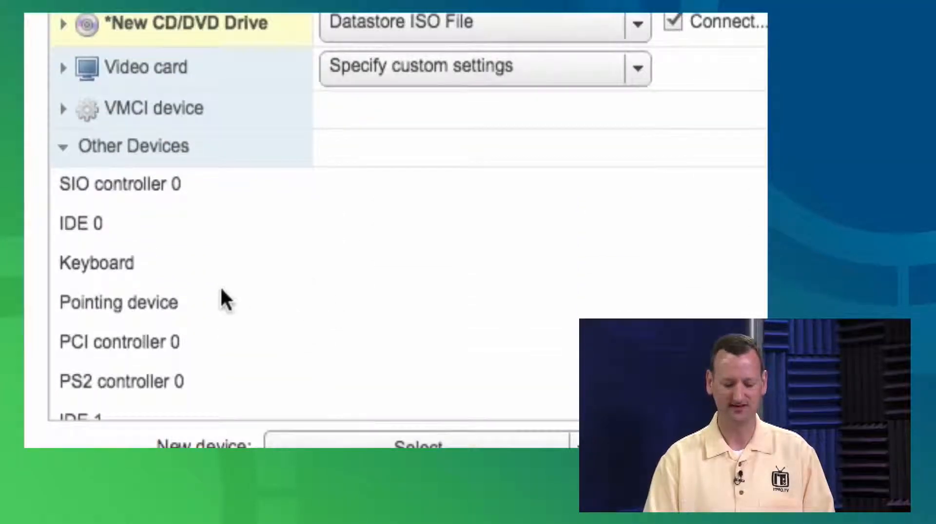
scroll(174, 313, down, 1)
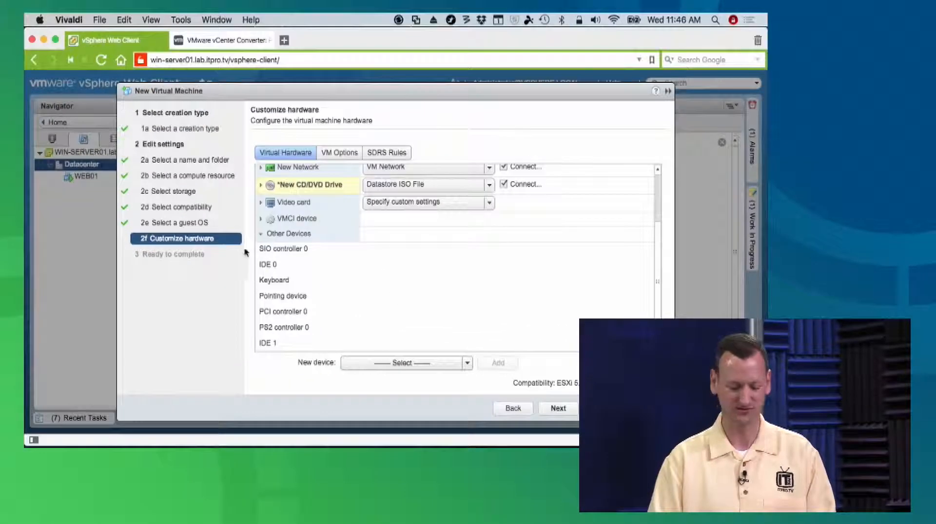
click(259, 234)
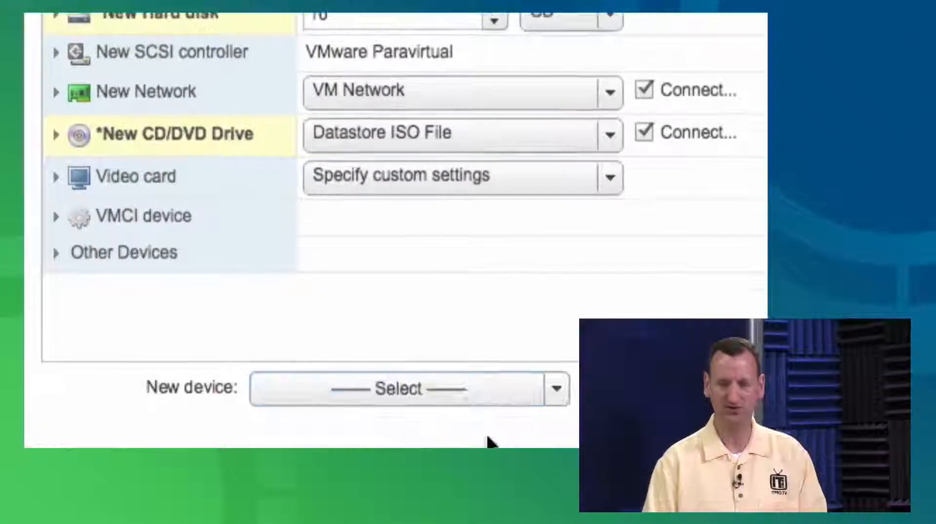
Add a second new hard disk to the virtual machine's hardware
click(556, 388)
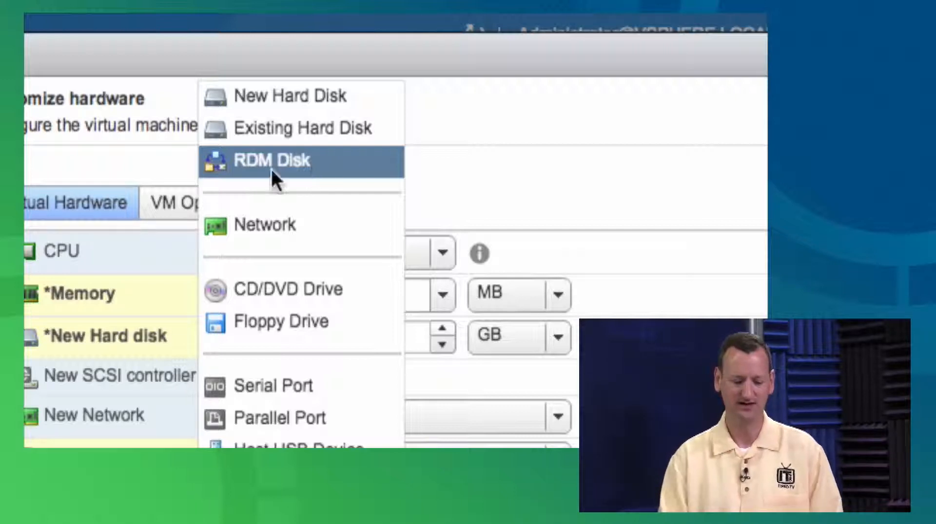
click(338, 94)
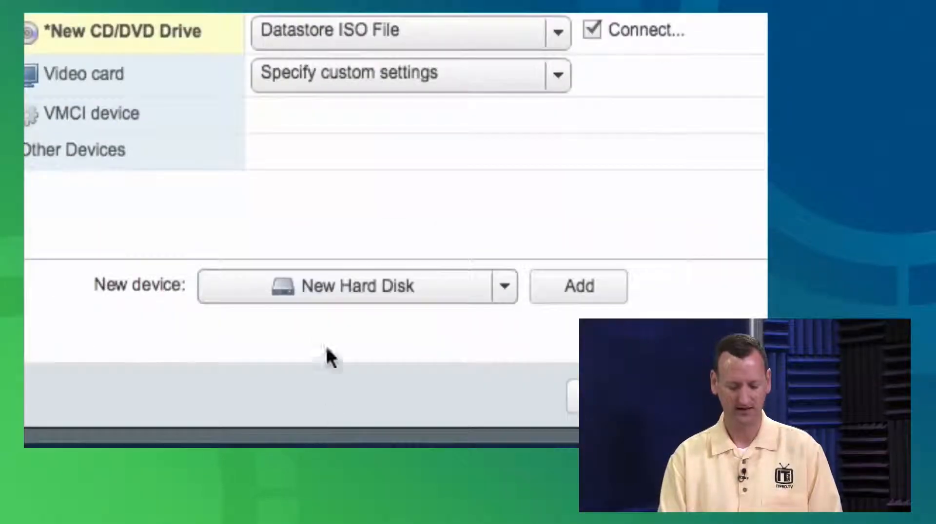
click(555, 291)
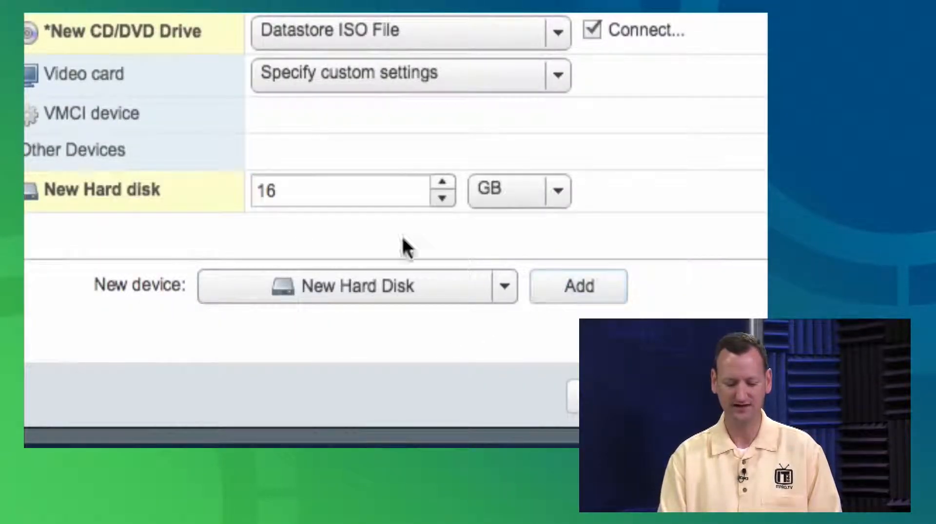
Try 500 GB as the added hard disk's size and reduce it to 100 GB
drag(284, 200, 242, 197)
text(500)
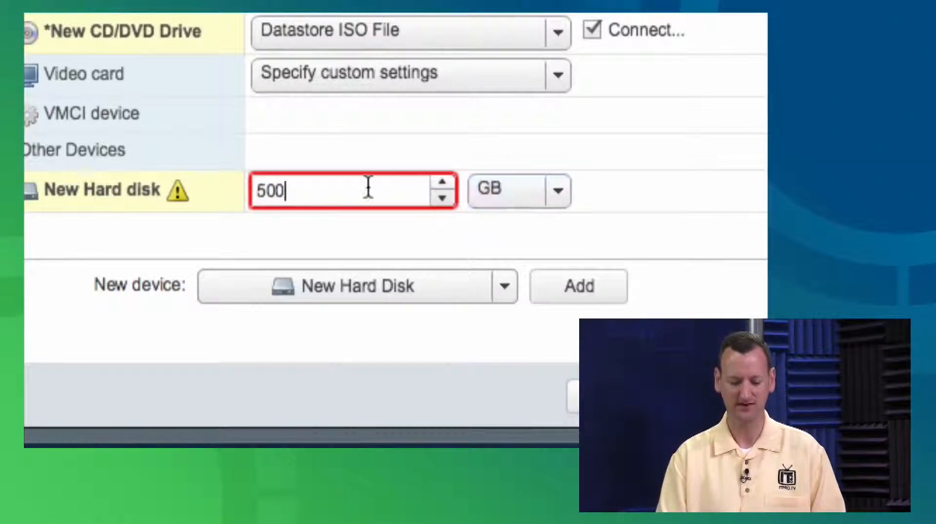
drag(313, 187, 247, 209)
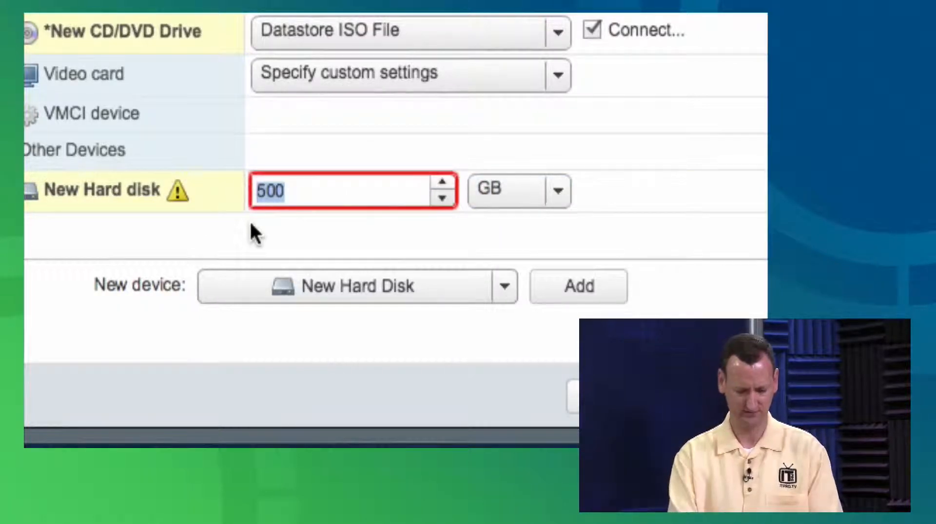
click(446, 195)
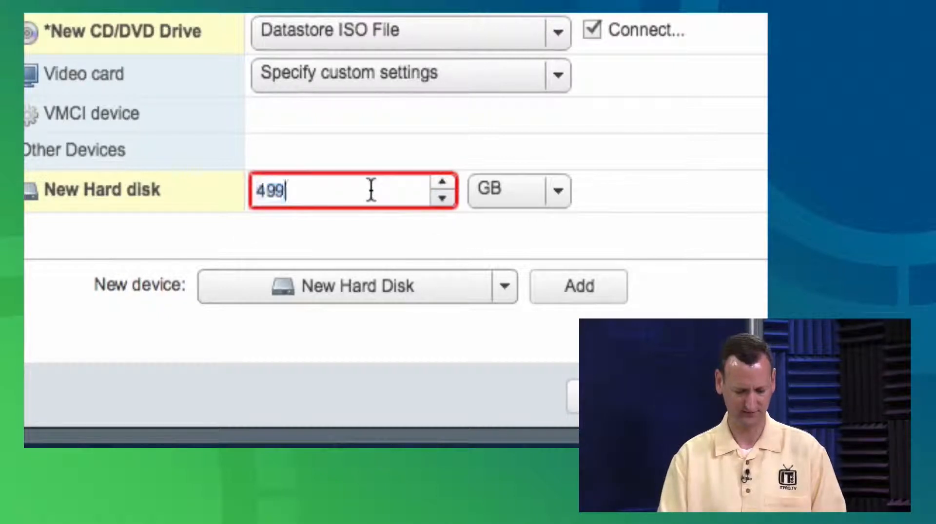
text(100)
key(Tab)
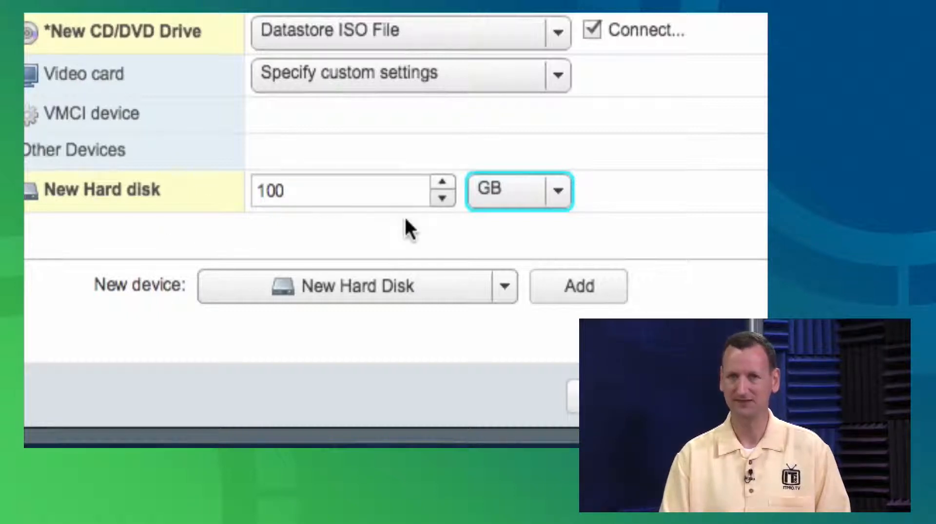
click(377, 289)
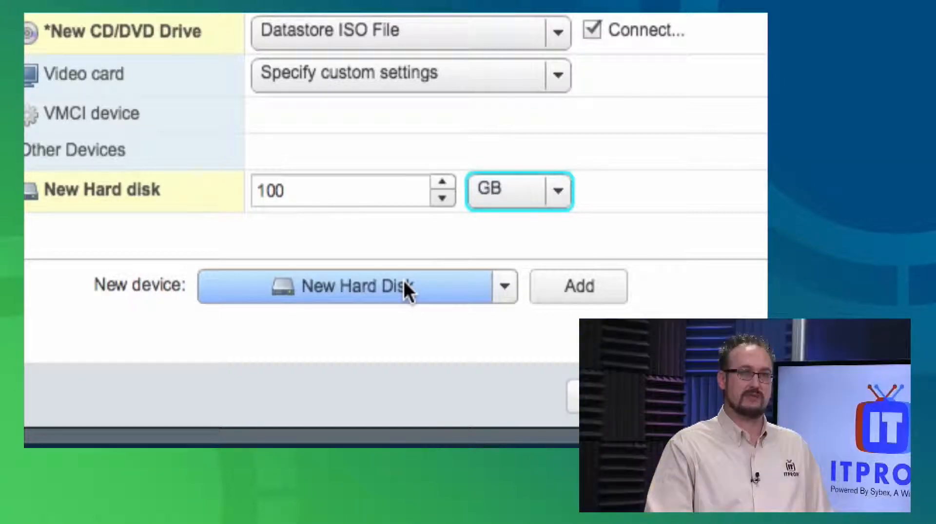
Try 500 GB and 501 GB for the added disk, expand its details, and re-enter 500 GB to read the capacity warning
drag(401, 190, 232, 182)
text(500)
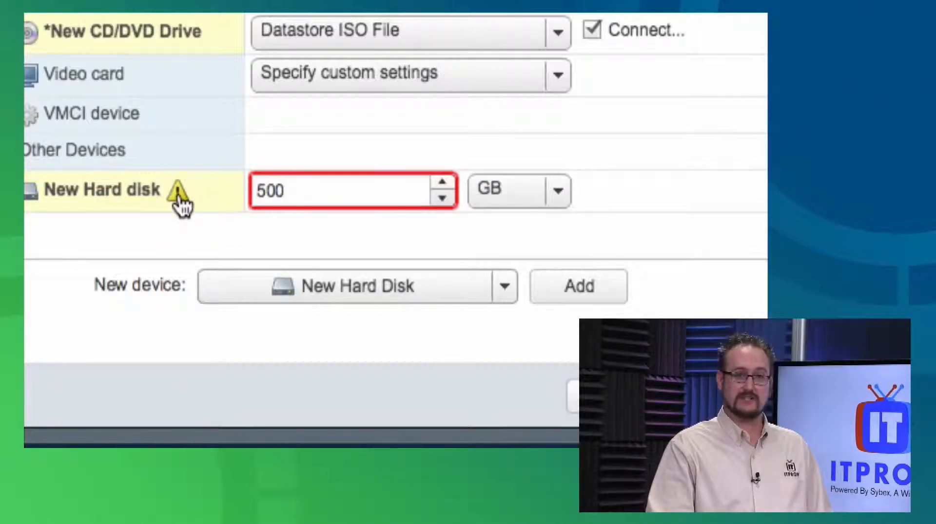
key(Tab)
click(344, 195)
click(449, 182)
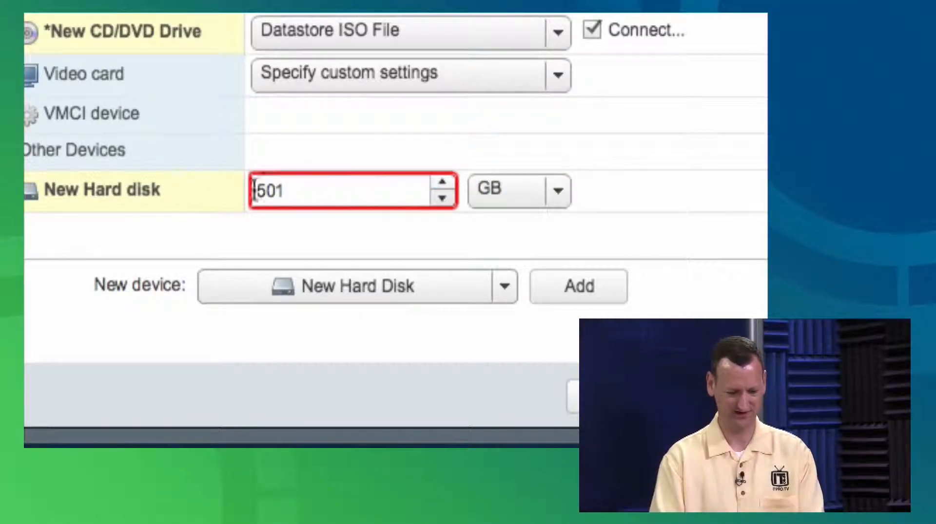
click(235, 203)
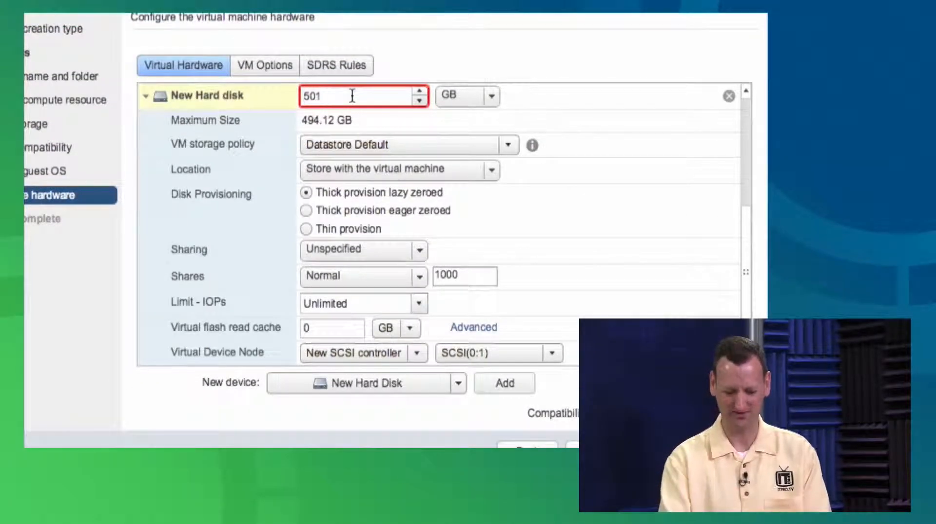
key(BackSpace)
text(0)
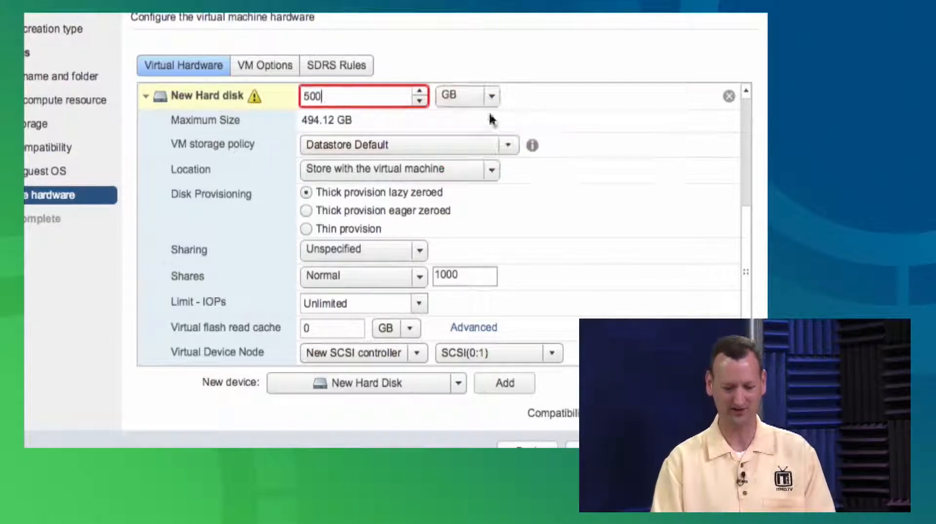
mouse_move(393, 101)
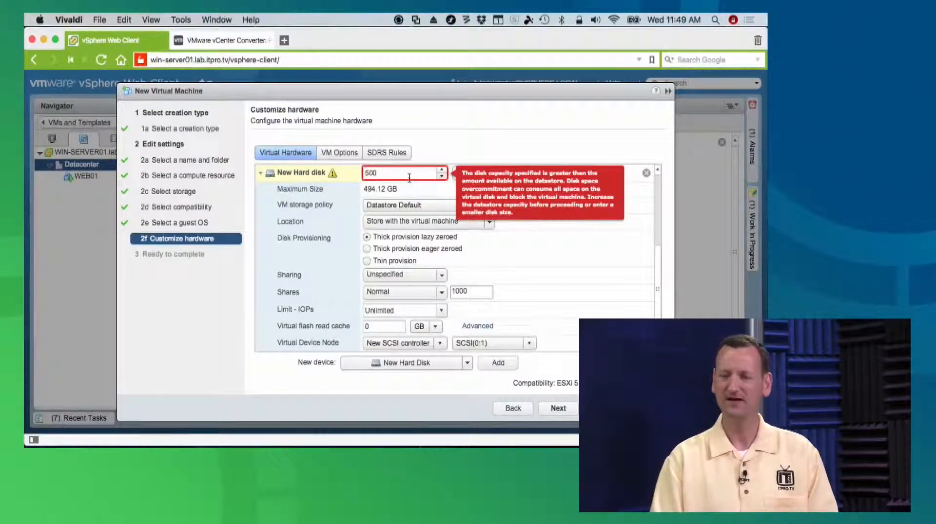
Collapse the added hard disk's details and try a size of 1024 GB
click(261, 173)
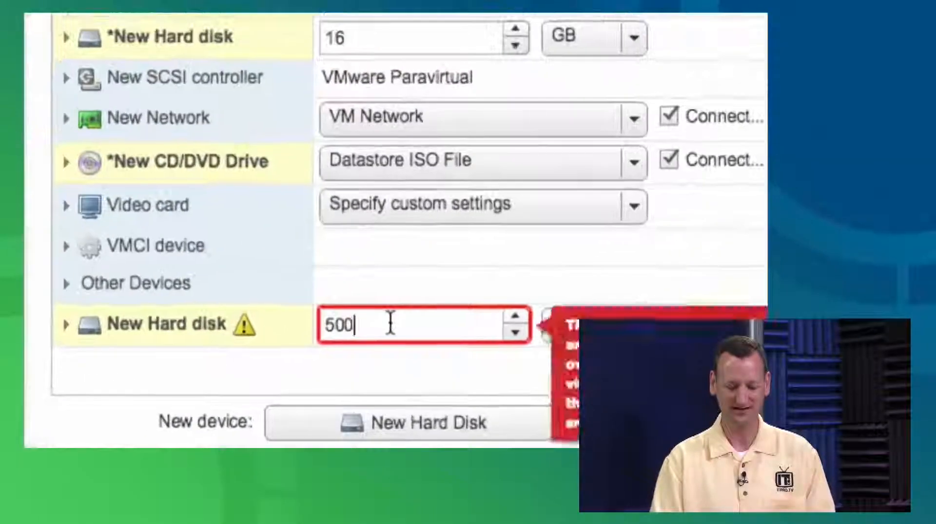
drag(391, 324, 362, 324)
text(1024)
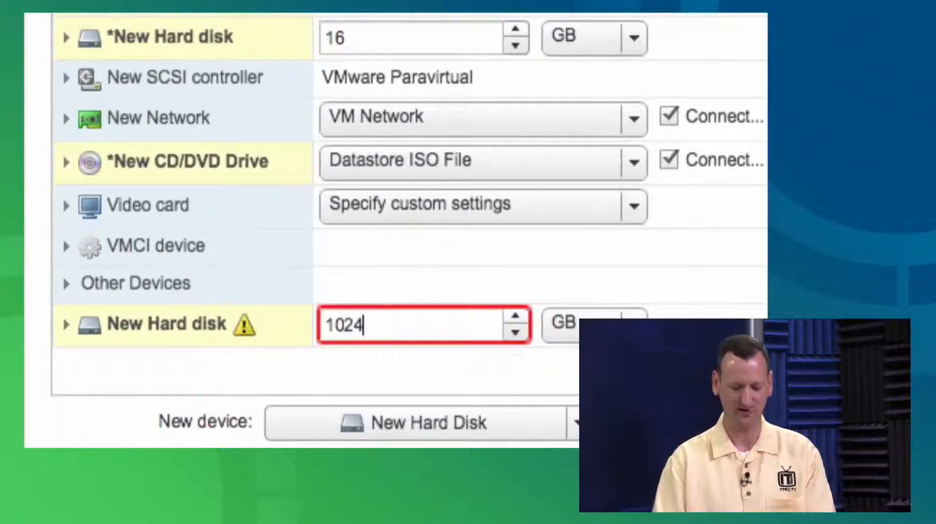
key(Tab)
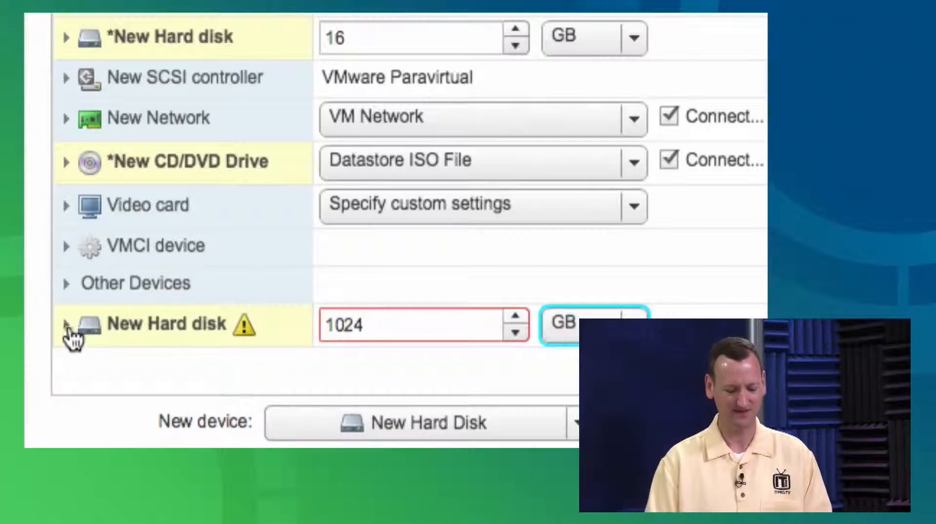
Expand the added disk's details, try Thin provision, and set its provisioning back to Thick provision lazy zeroed
click(66, 325)
scroll(252, 296, down, 5)
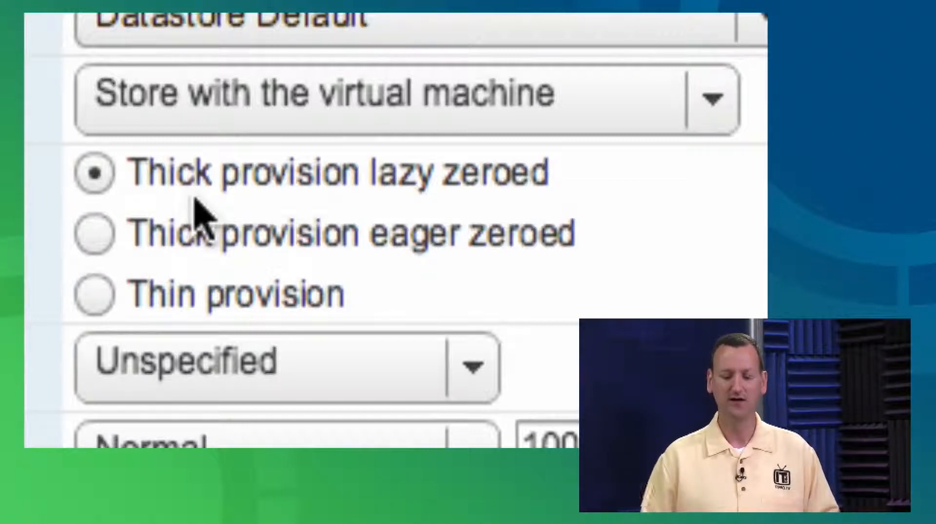
drag(175, 244, 385, 246)
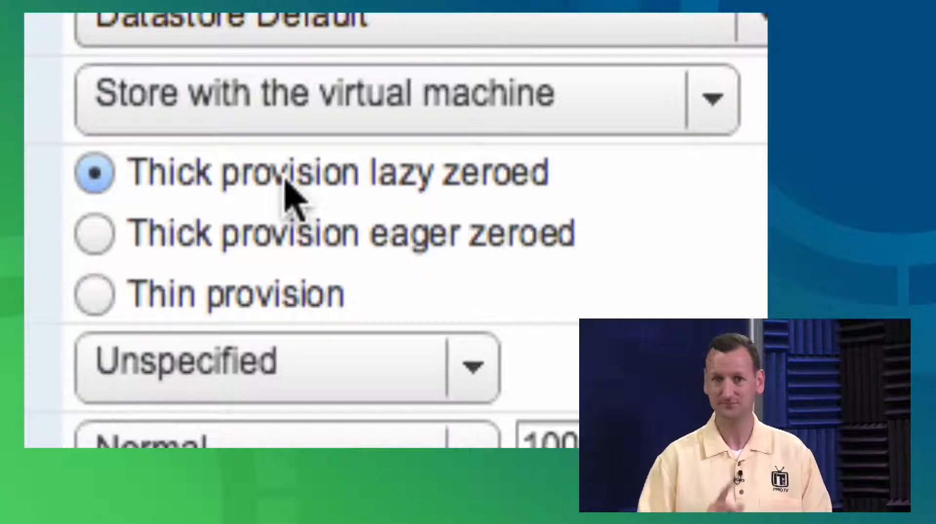
click(200, 297)
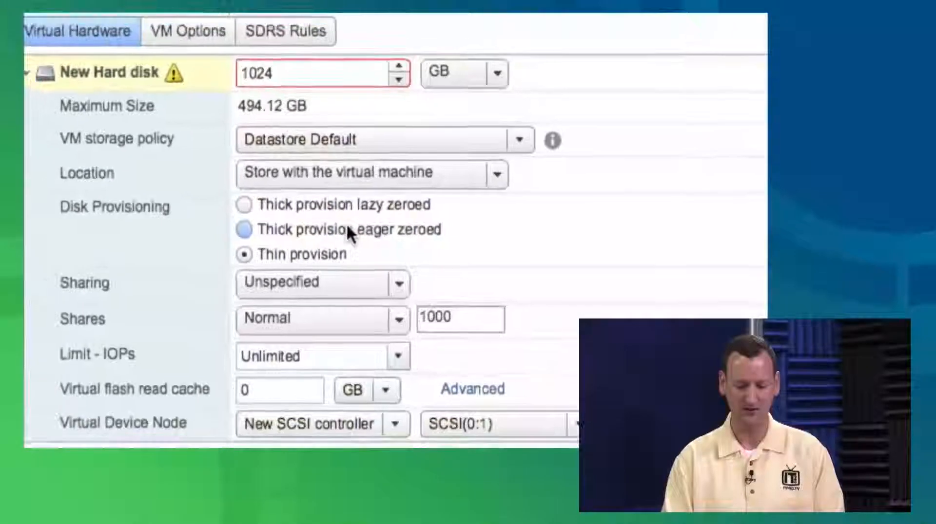
key(Tab)
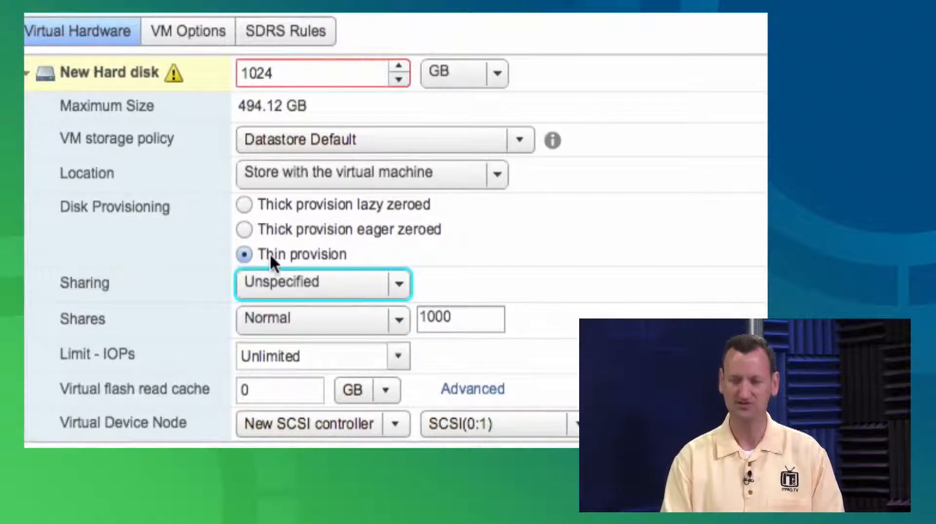
click(245, 205)
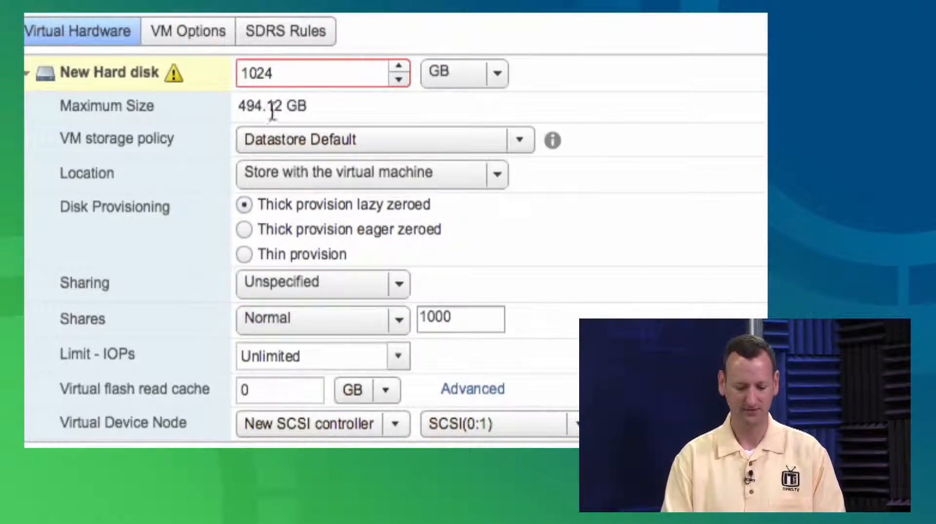
Set the added hard disk's size to 100 GB and collapse its details
drag(299, 72, 202, 73)
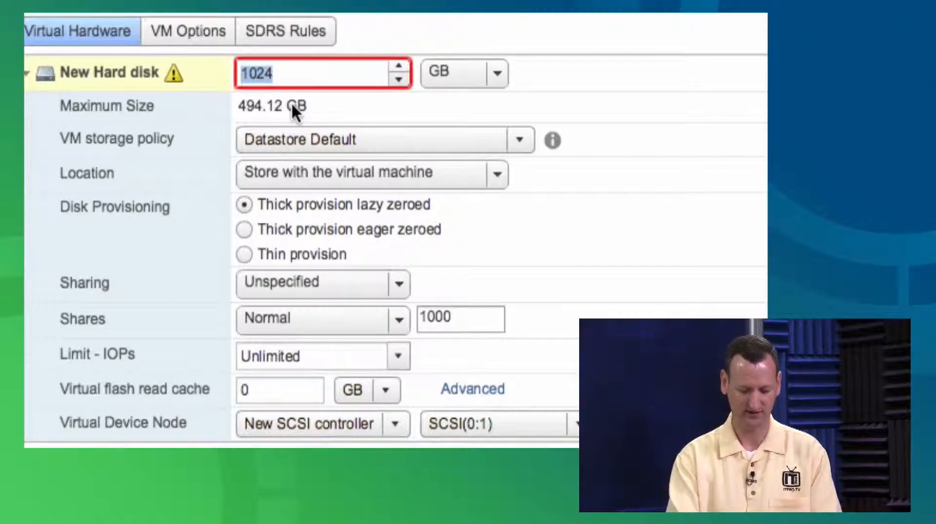
text(100)
key(Tab)
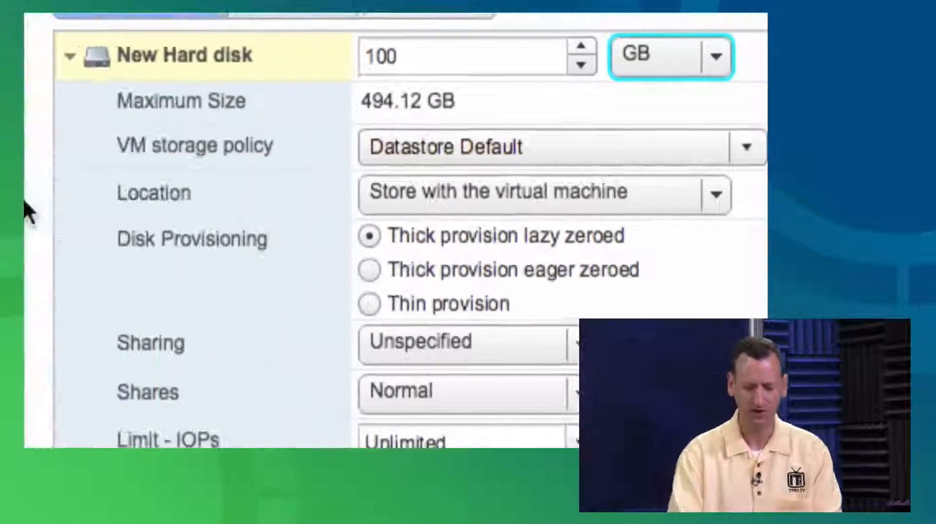
scroll(53, 271, down, 2)
scroll(53, 270, up, 4)
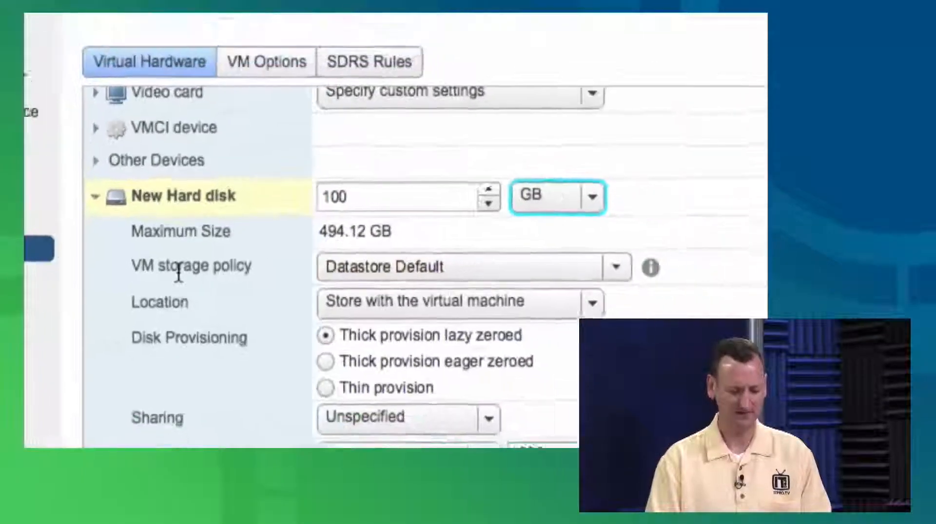
click(72, 176)
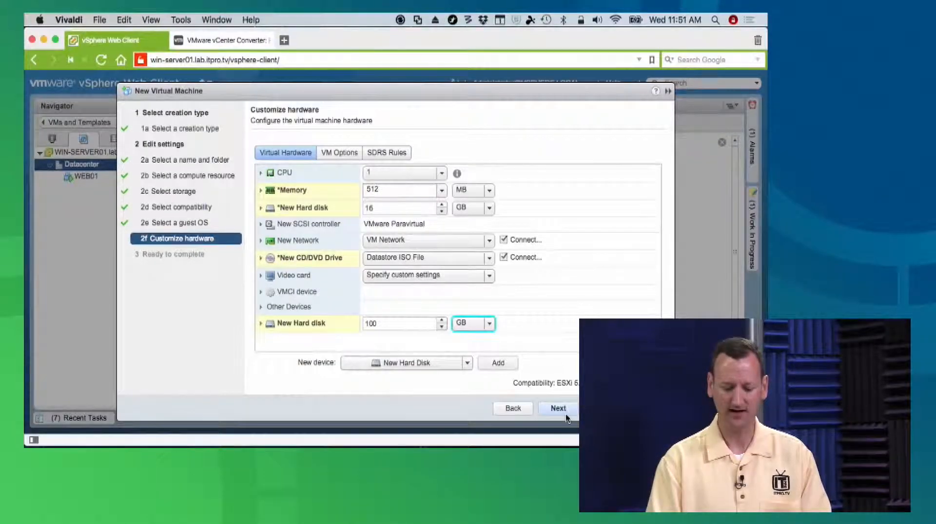
Check the completion summary, go back to hardware customization, and look at the VM Options and SDRS Rules before returning to Virtual Hardware
click(564, 412)
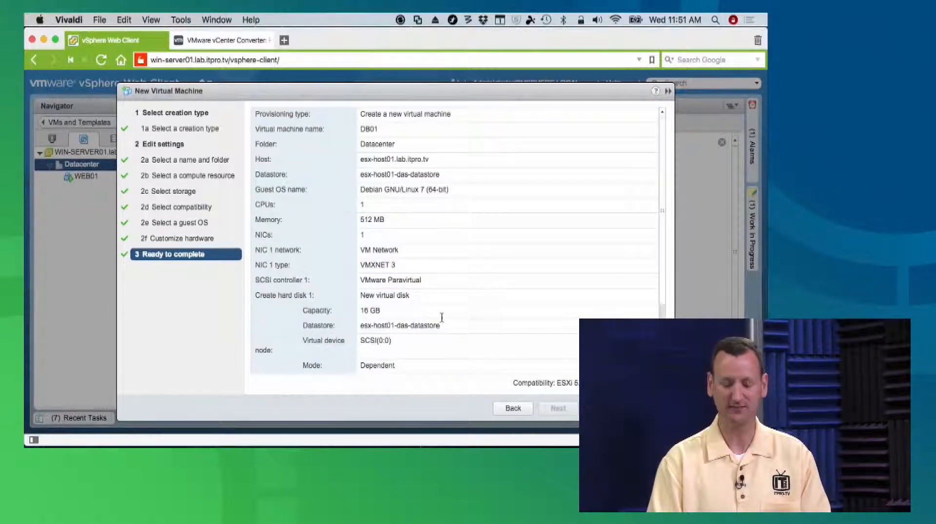
click(512, 408)
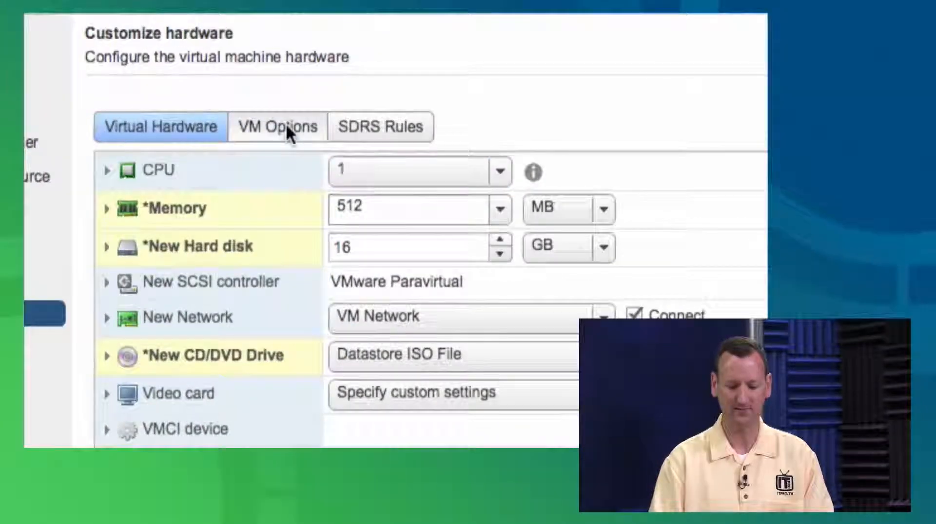
click(302, 141)
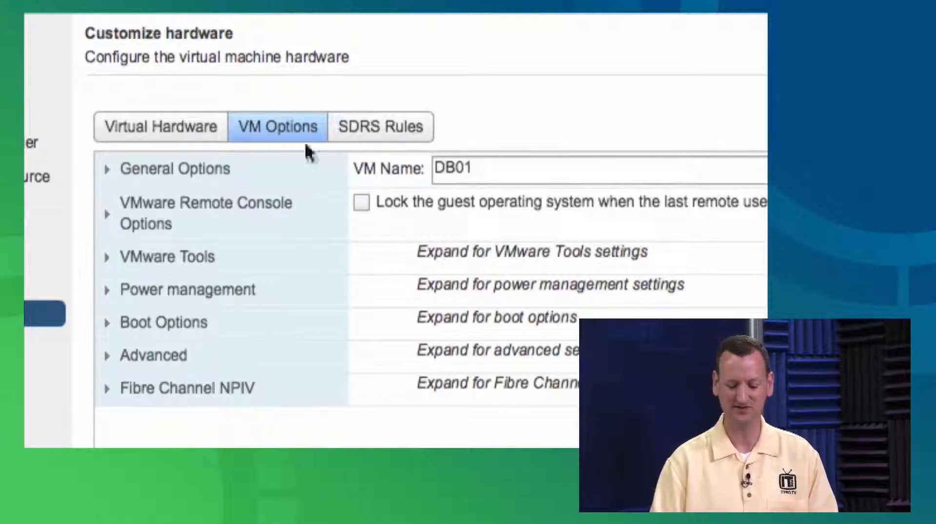
click(362, 137)
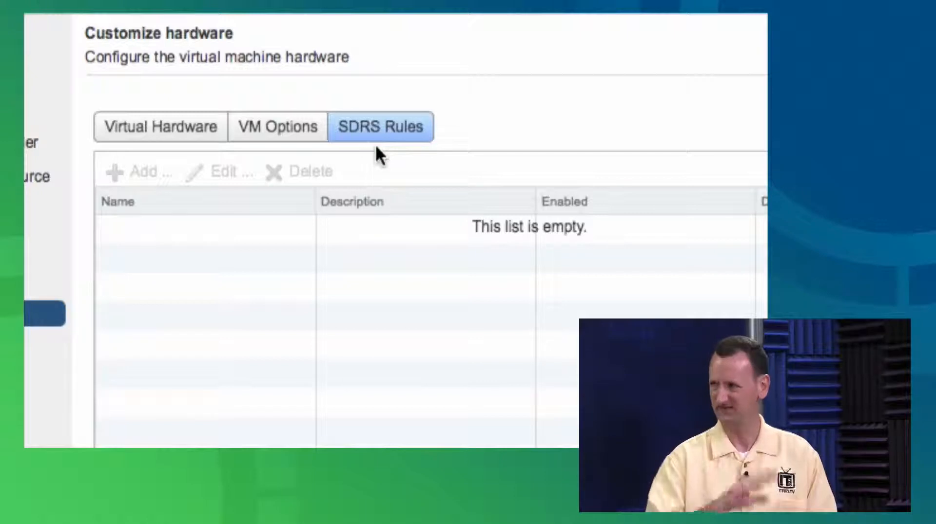
click(280, 128)
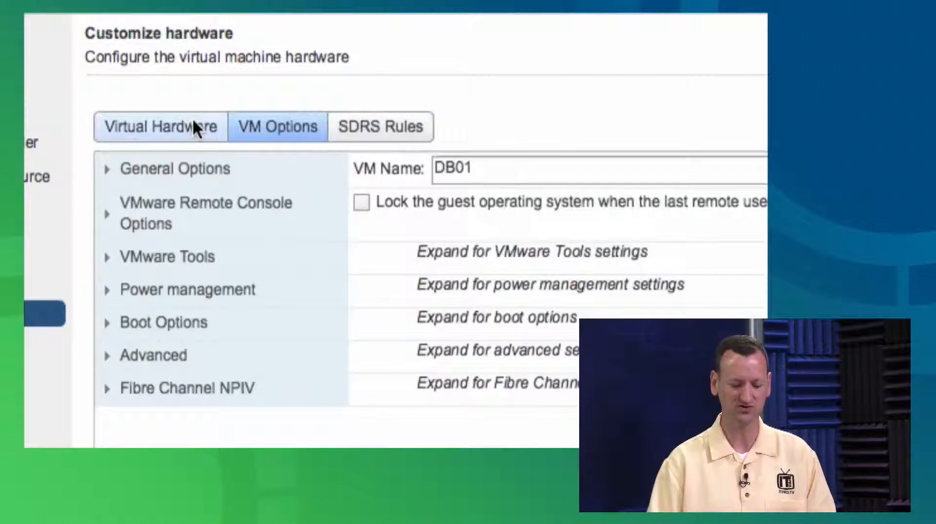
click(184, 125)
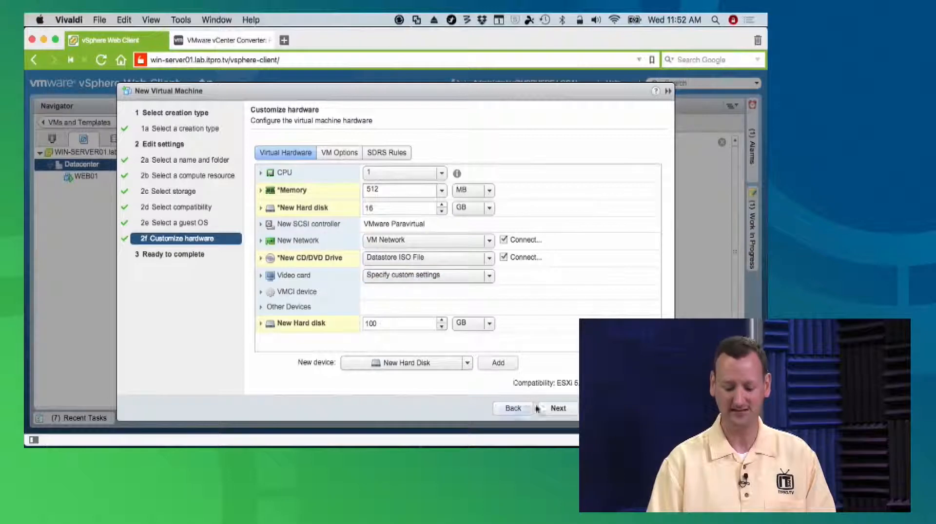
Finish creating the virtual machine DB01 and select it in the datacenter inventory
click(558, 408)
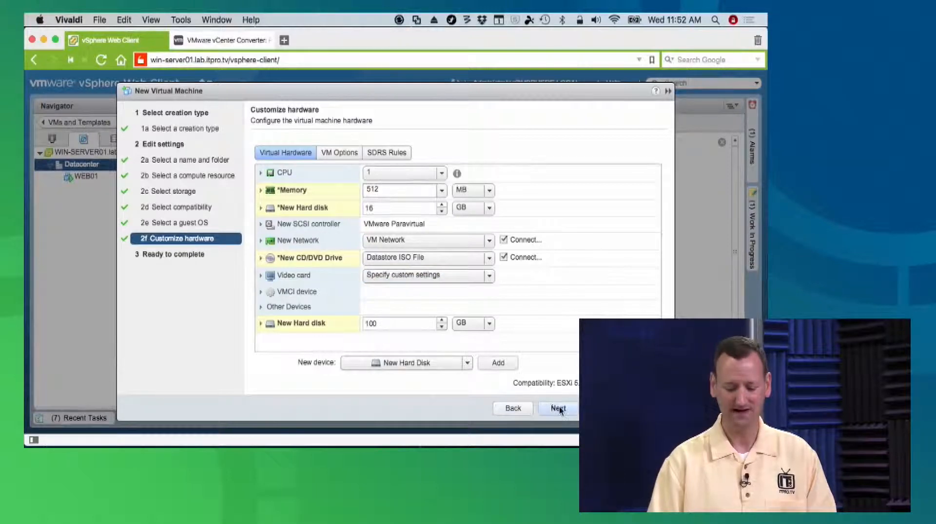
click(601, 408)
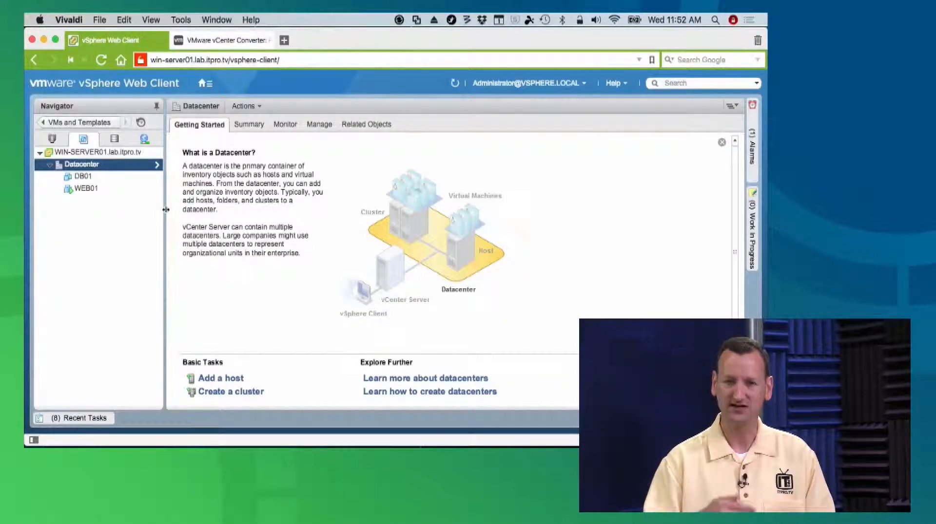
click(89, 177)
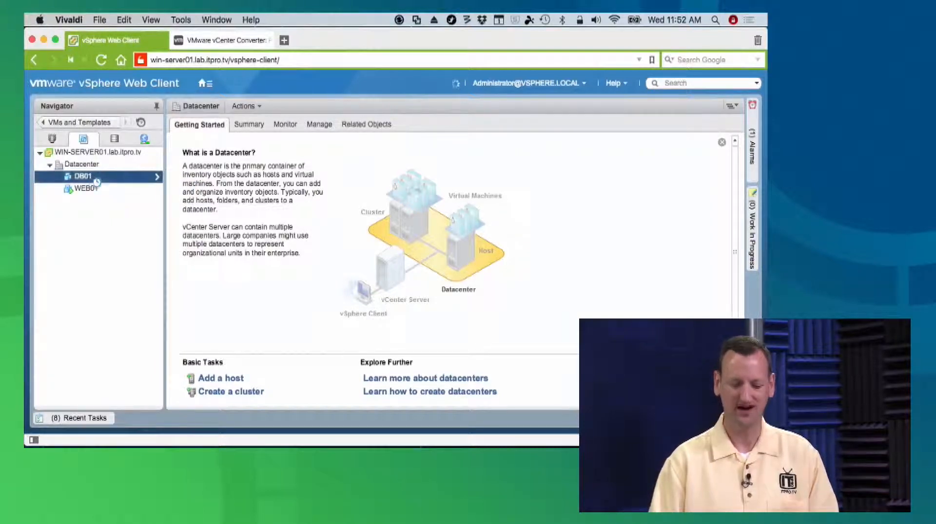